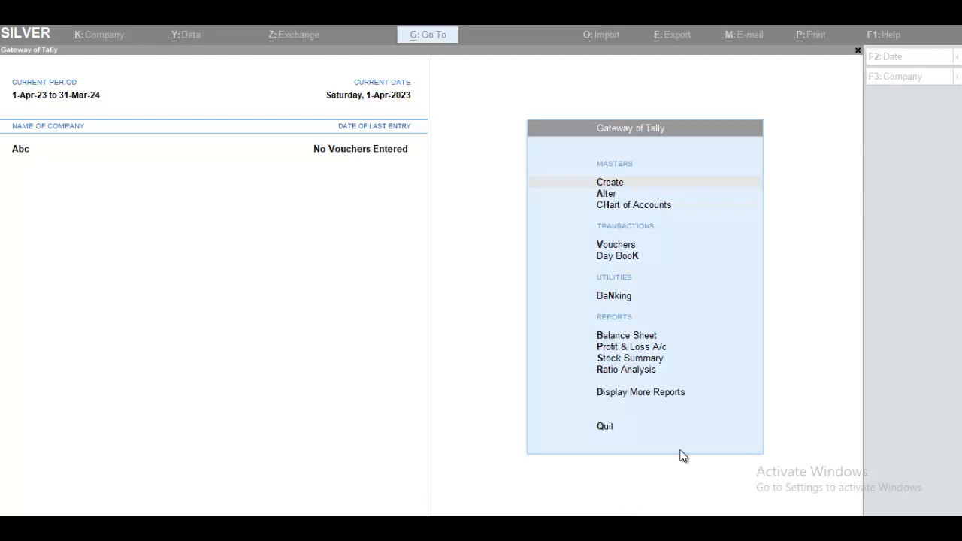
# Open the feature settings of company Abc and set Enable Interest Calculation to Yes
pyautogui.click(610, 184)
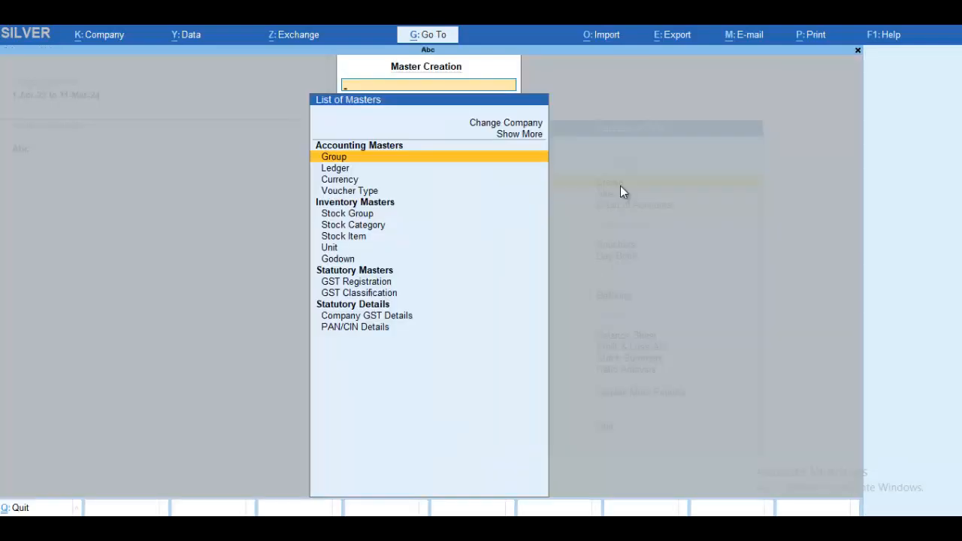
pyautogui.press('Escape')
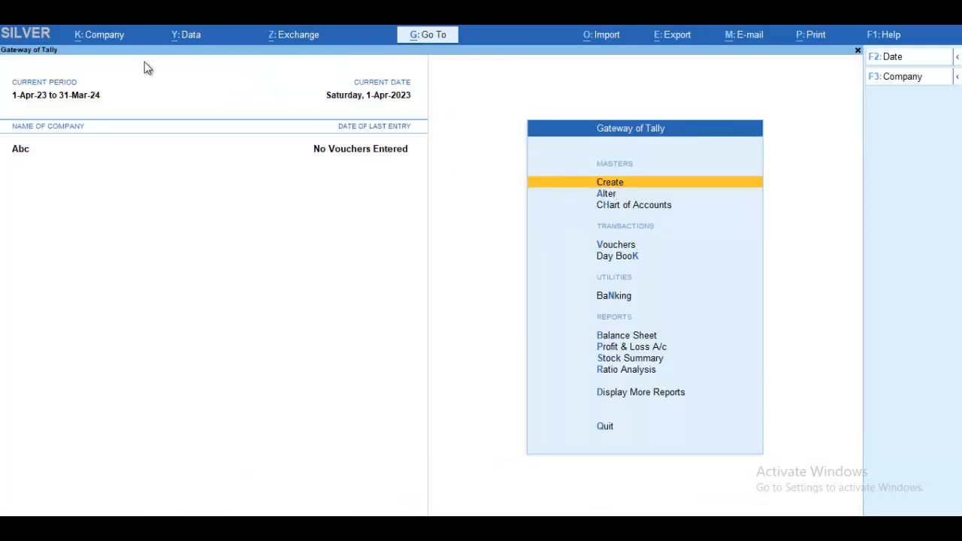
pyautogui.click(103, 38)
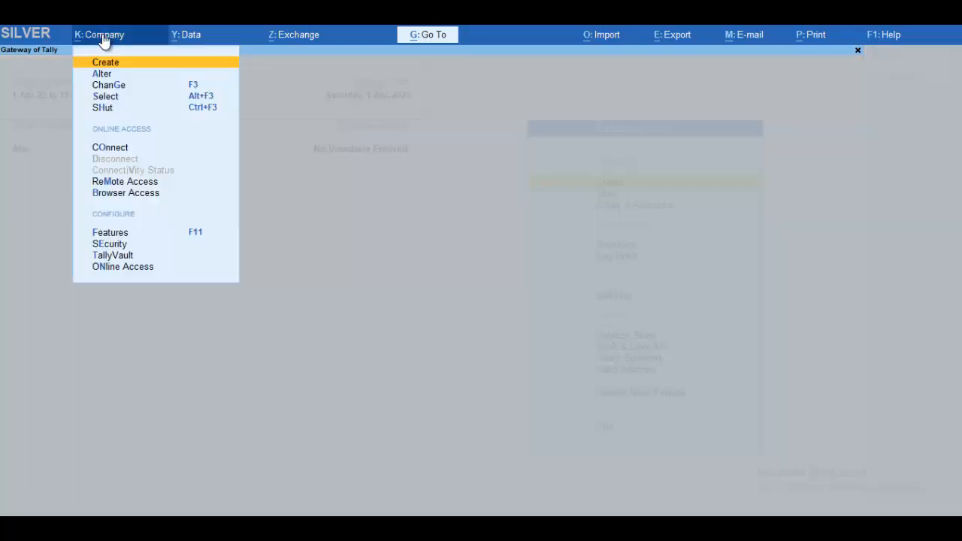
pyautogui.click(127, 236)
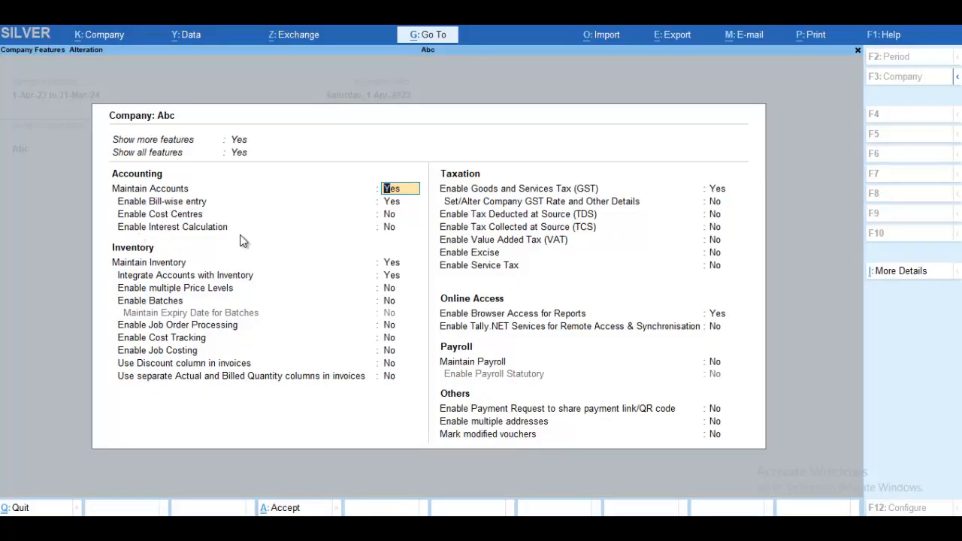
pyautogui.press('Return')
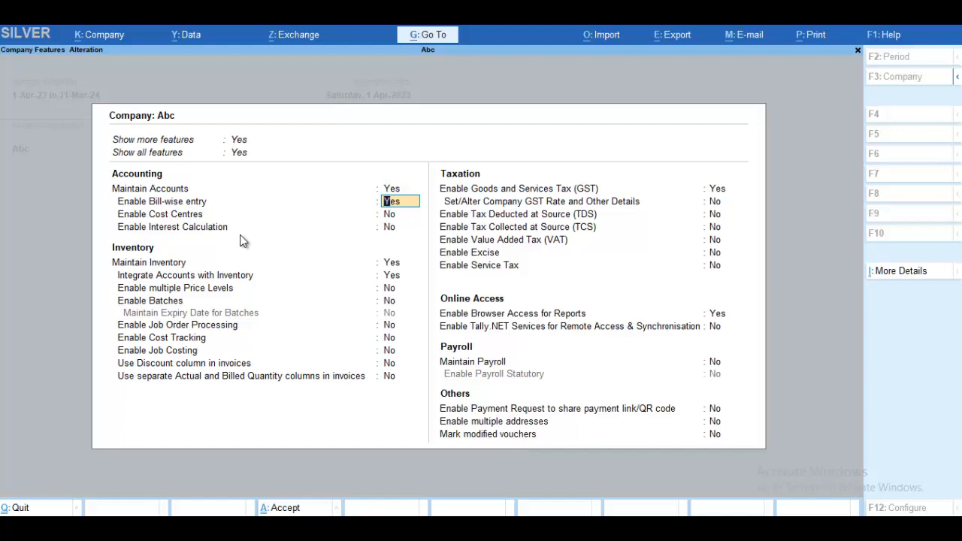
pyautogui.press('Return')
pyautogui.press('Return')
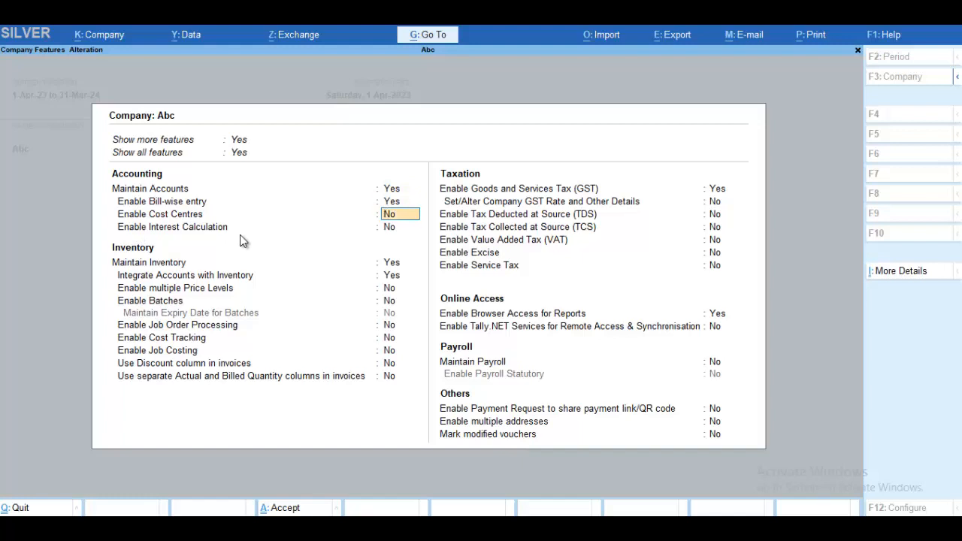
pyautogui.write('y')
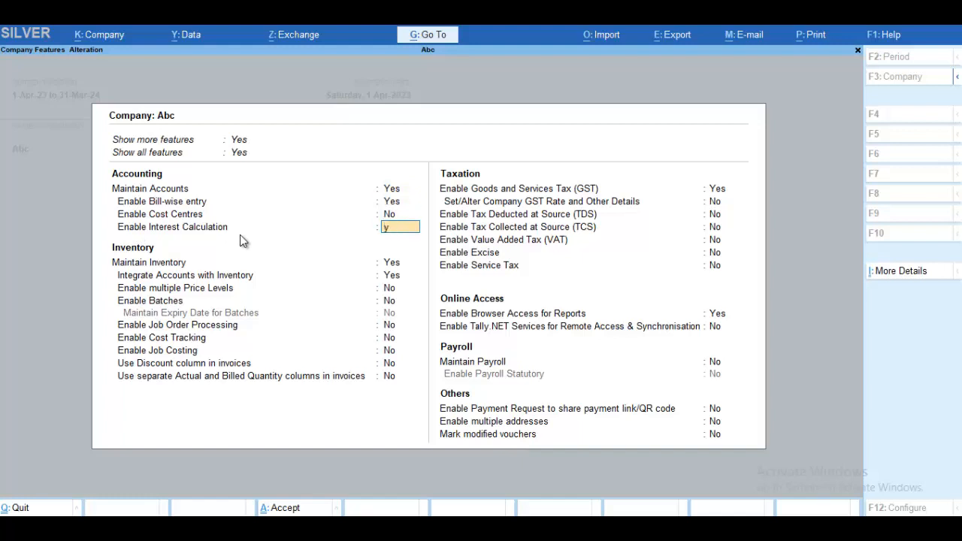
pyautogui.press('Return')
# Keep the inventory features and Goods and Services Tax setting as they are, proceeding to the company's GST details
pyautogui.press('Return')
pyautogui.press('Return')
pyautogui.press('Return')
pyautogui.press('Return')
pyautogui.press('Return')
pyautogui.press('Return')
pyautogui.press('Return')
pyautogui.press('Return')
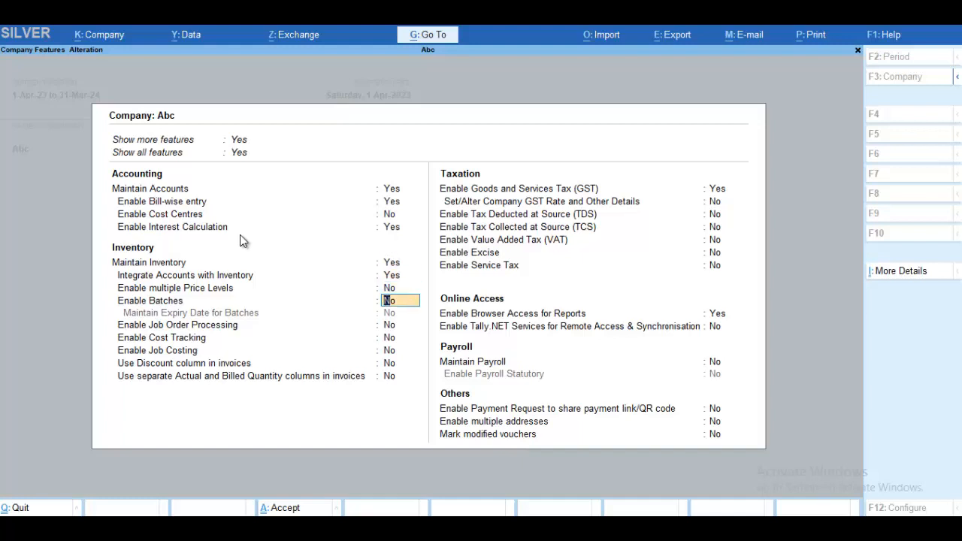
pyautogui.press('Return')
pyautogui.press('Return')
pyautogui.press('Return')
pyautogui.press('Return')
pyautogui.press('Return')
pyautogui.press('Return')
pyautogui.press('Return')
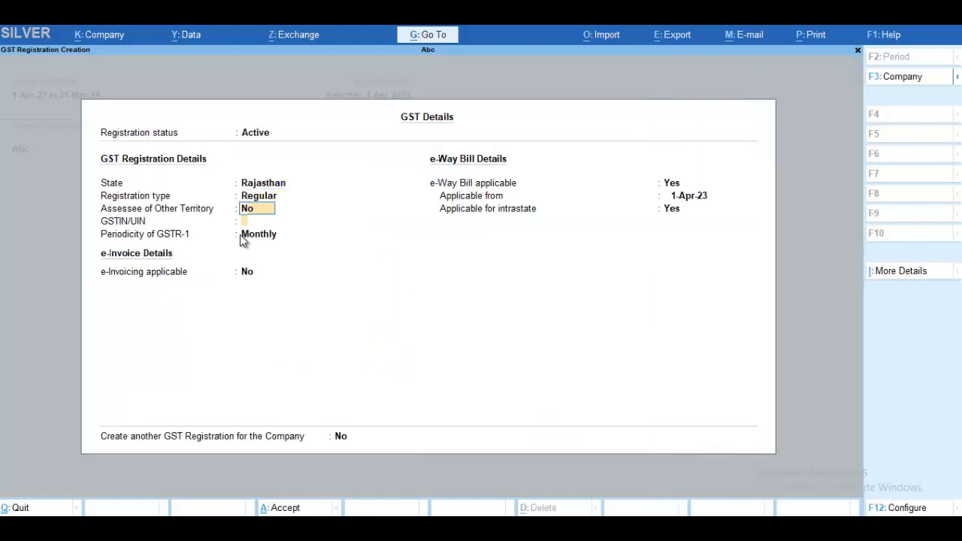
# Accept the GST registration details with their existing values, leaving GSTIN/UIN blank
pyautogui.press('Return')
pyautogui.press('Return')
pyautogui.press('Return')
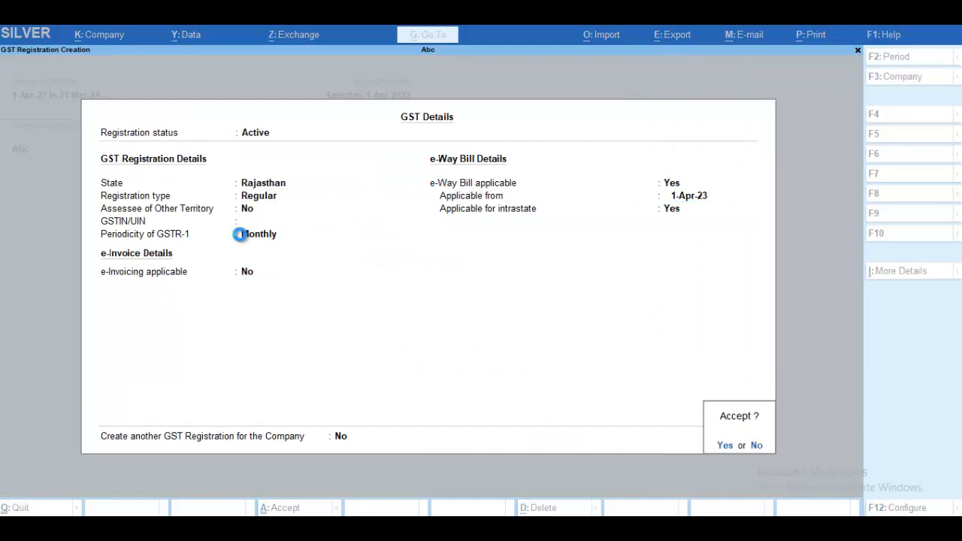
pyautogui.press('Return')
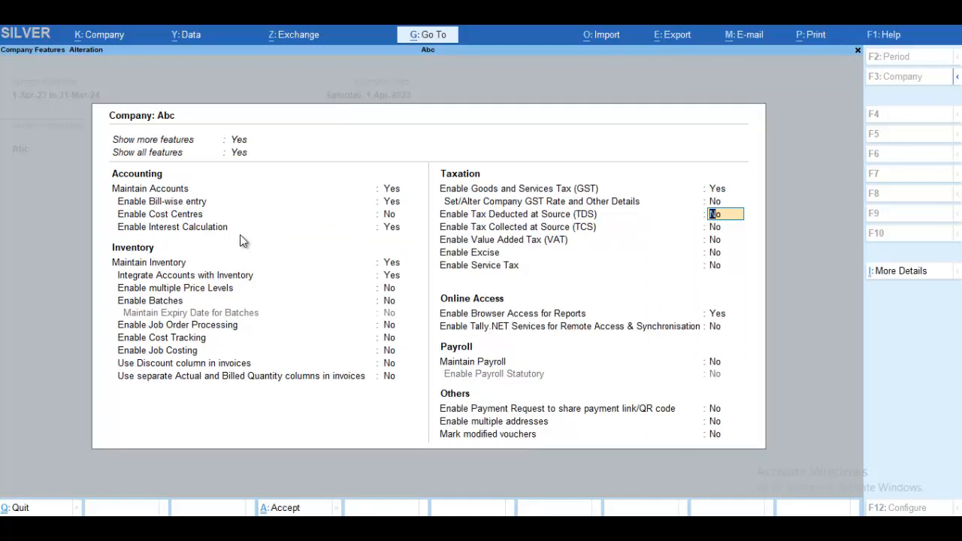
# Keep the remaining taxation, online access, payroll and other features as they are, and save the company features
pyautogui.press('Return')
pyautogui.press('Return')
pyautogui.press('Return')
pyautogui.press('Return')
pyautogui.press('Return')
pyautogui.press('Return')
pyautogui.press('Return')
pyautogui.press('Return')
pyautogui.press('Return')
pyautogui.press('Return')
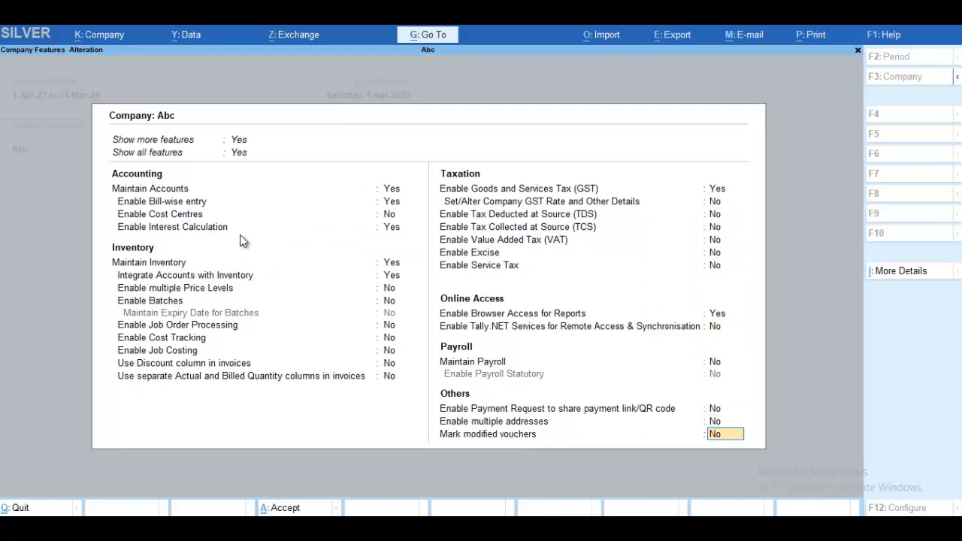
pyautogui.press('Return')
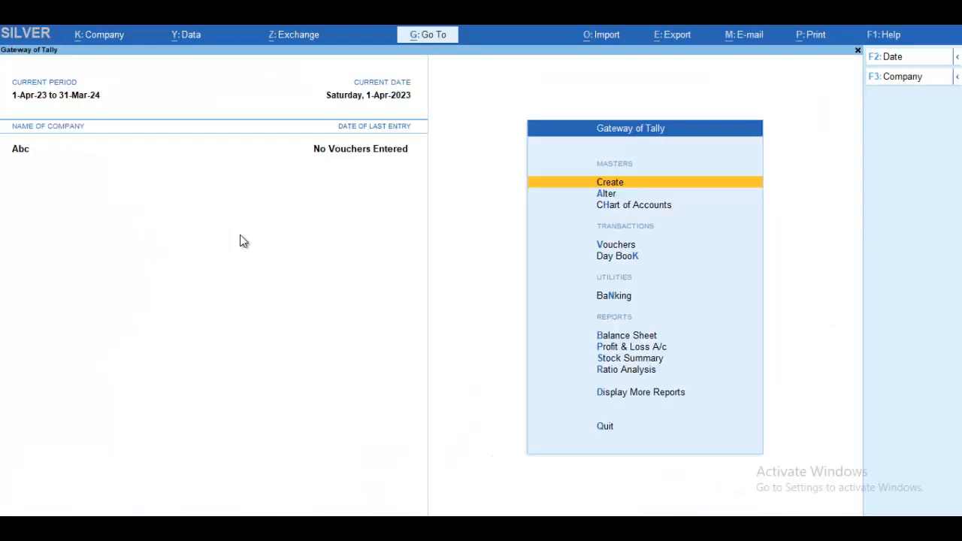
# Start a new ledger, enter the customer's name without an alias, and place it under Sundry Debtors
pyautogui.press('Return')
pyautogui.press('Down')
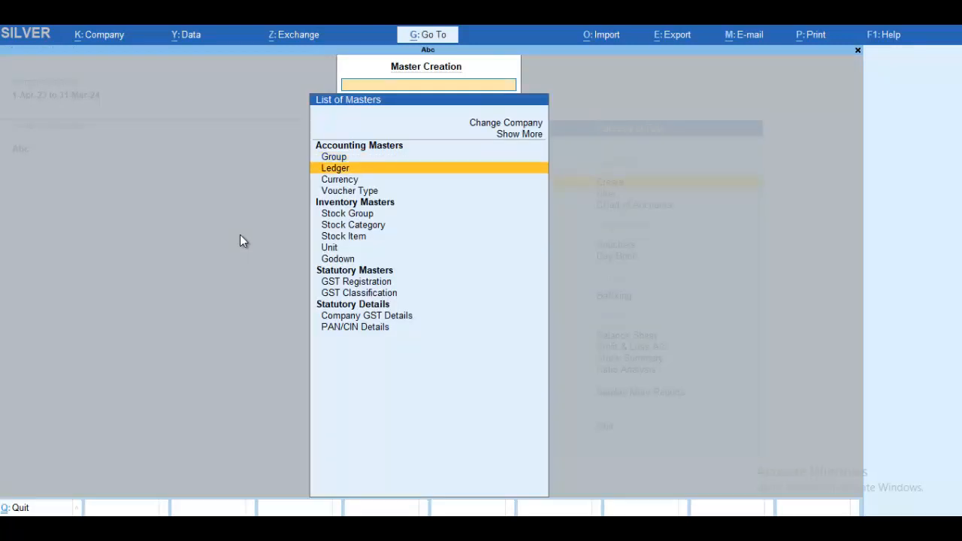
pyautogui.press('Return')
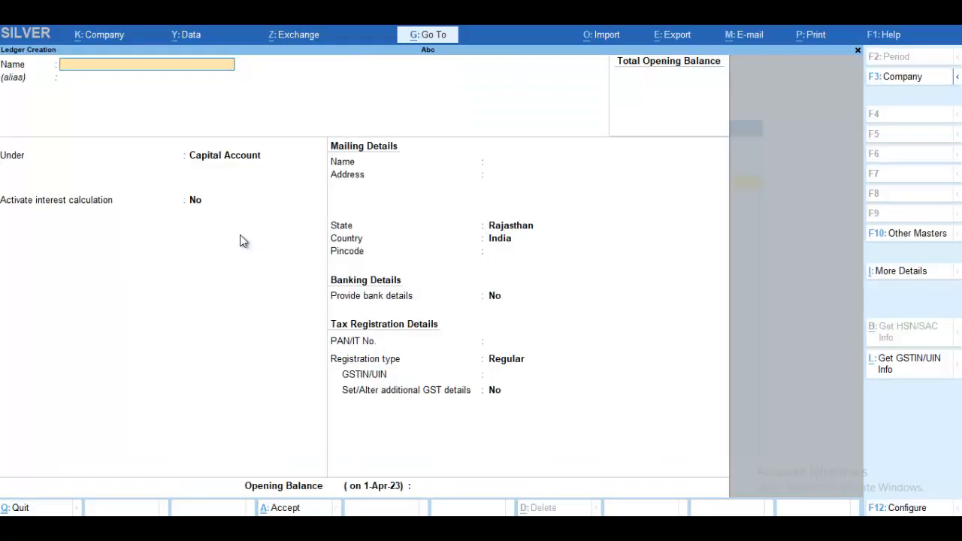
pyautogui.write('Kumar')
pyautogui.press('Return')
pyautogui.press('Return')
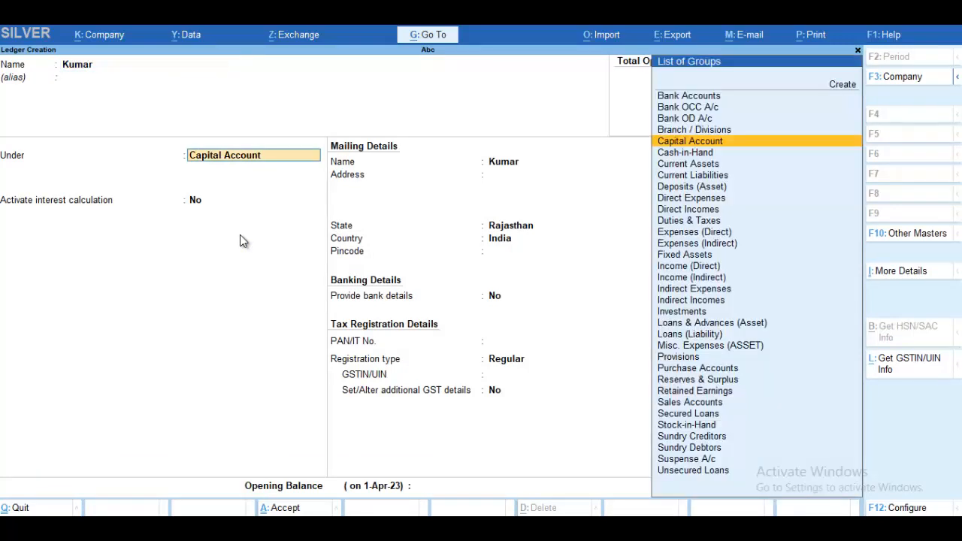
pyautogui.write('Su')
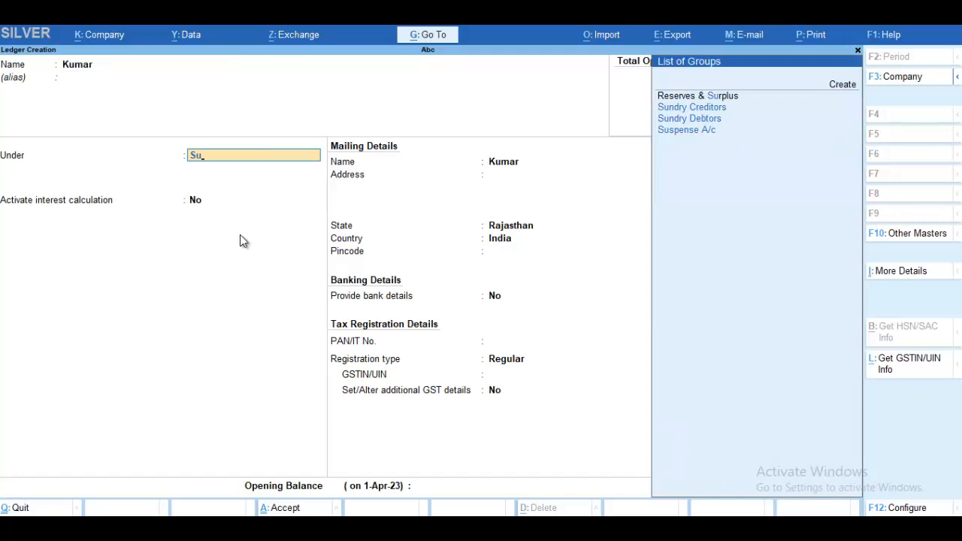
pyautogui.press('Down')
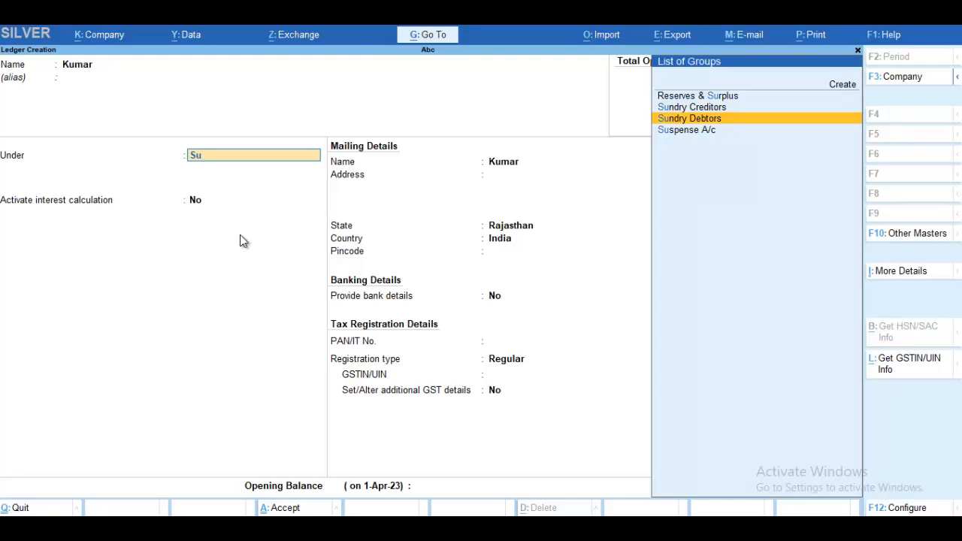
pyautogui.press('Return')
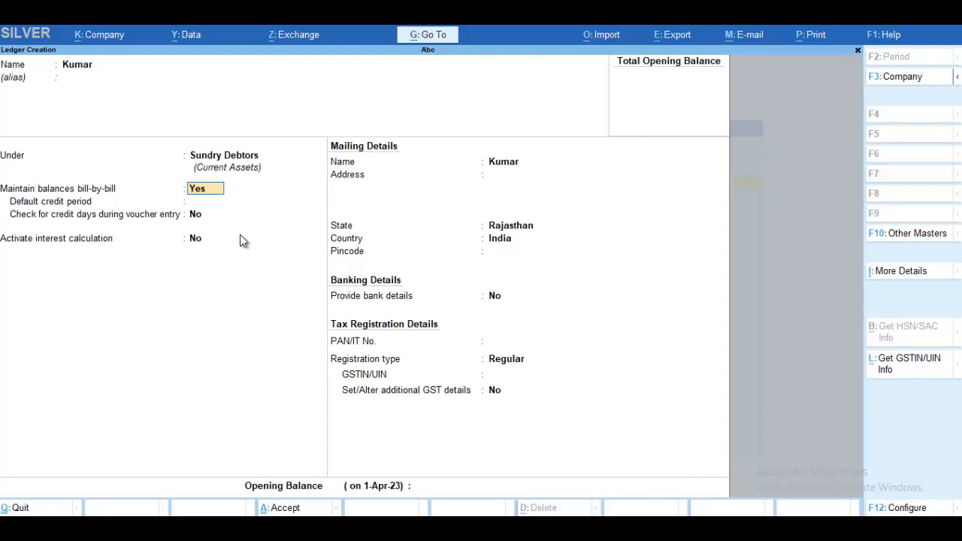
# Keep bill-by-bill balances and the blank credit period for the ledger, and set Activate interest calculation to Yes
pyautogui.press('Return')
pyautogui.press('Return')
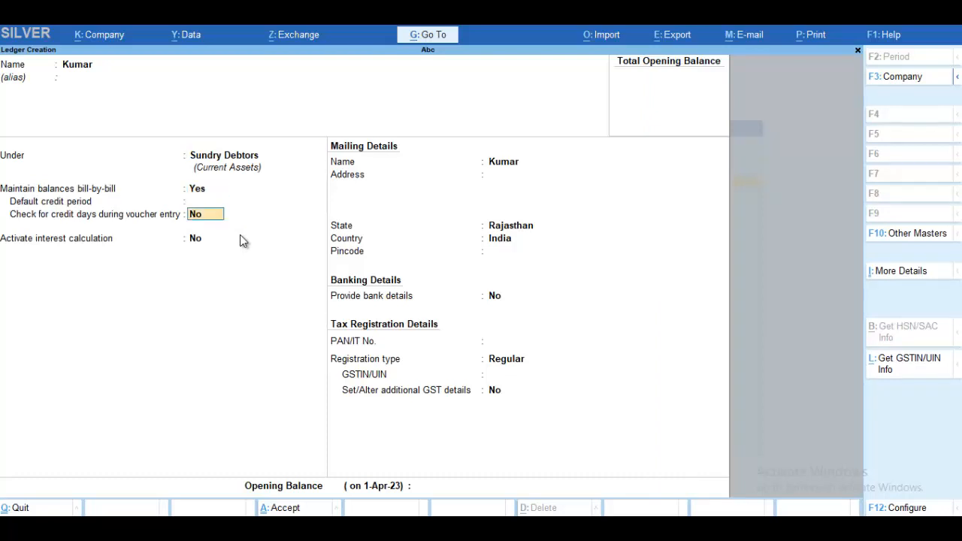
pyautogui.press('Return')
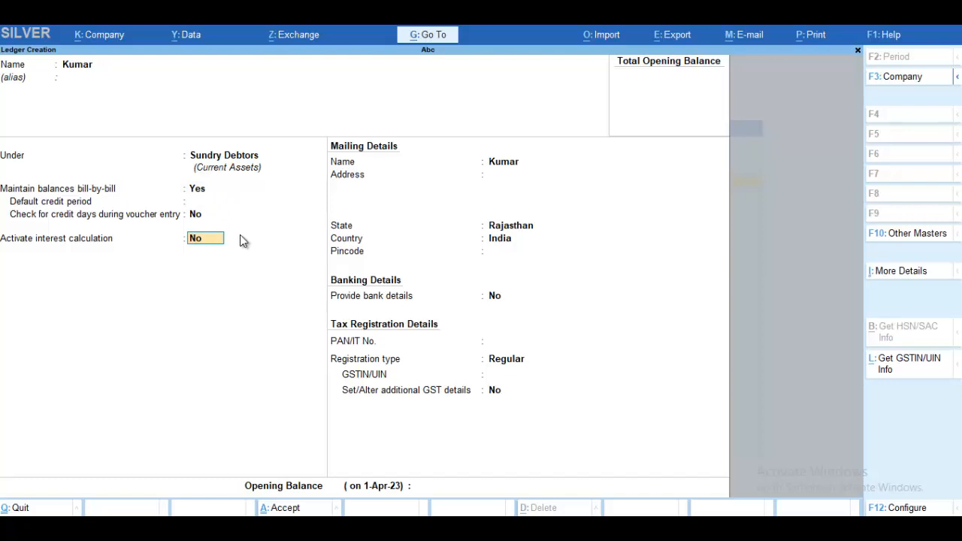
pyautogui.write('y')
pyautogui.press('Return')
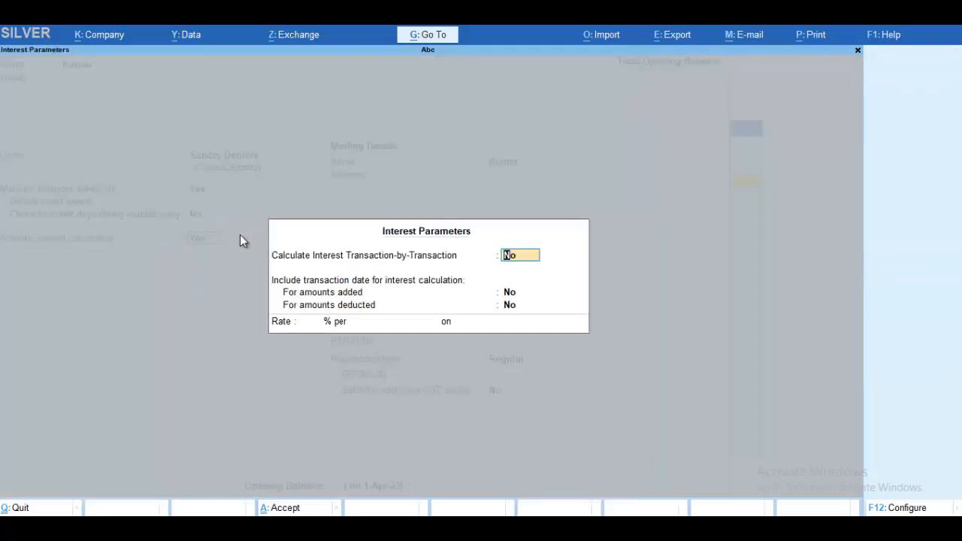
# Set interest to calculate transaction-by-transaction with parameters overridden for each transaction, leaving the transaction date options at No and the rate blank
pyautogui.write('y')
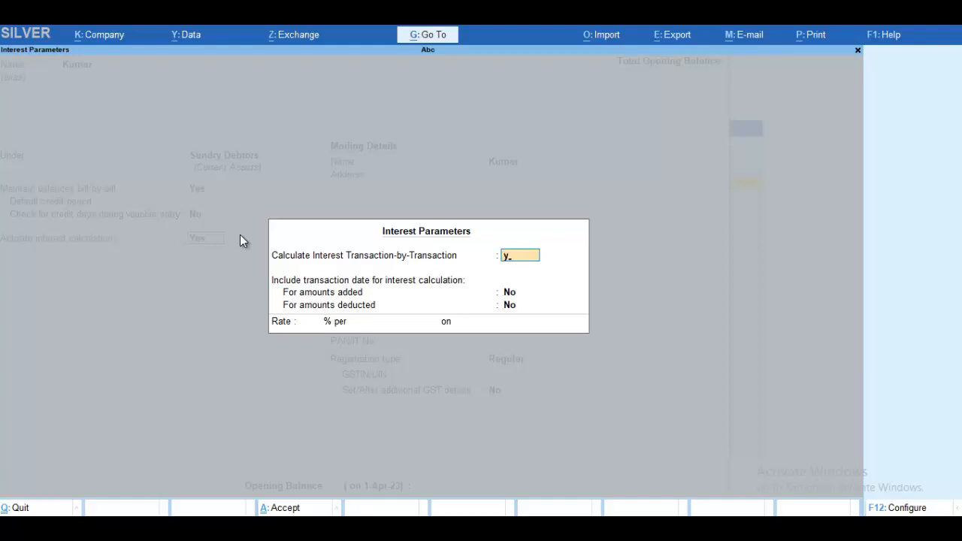
pyautogui.press('Return')
pyautogui.write('t')
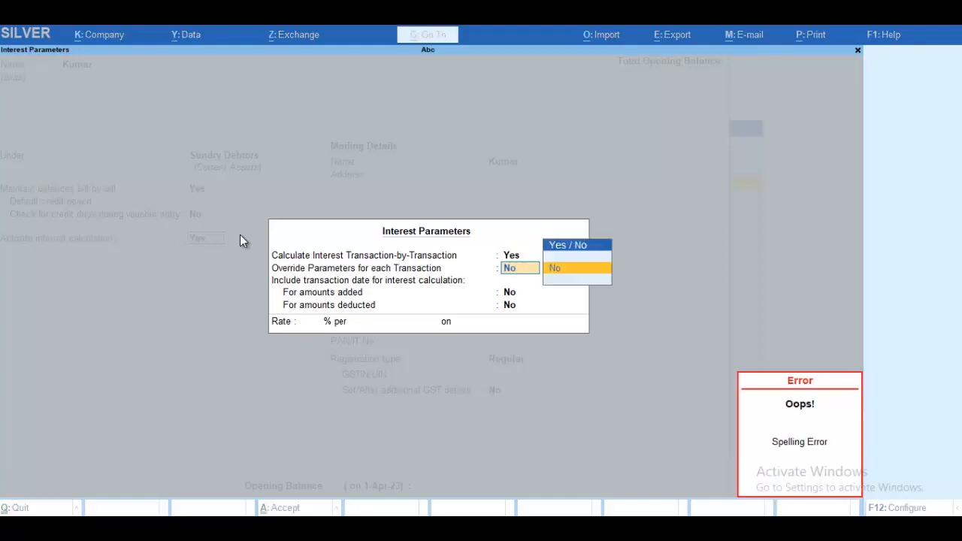
pyautogui.press('BackSpace')
pyautogui.press('Down')
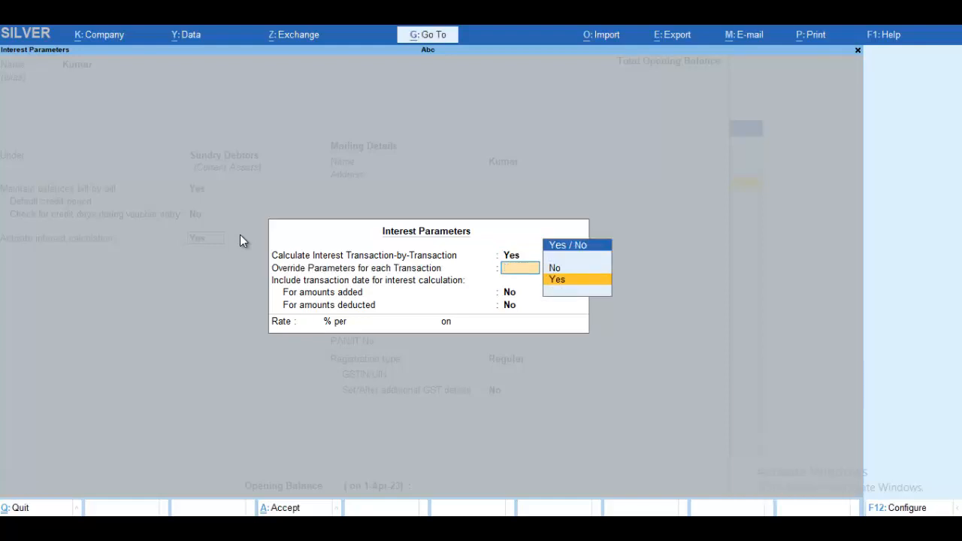
pyautogui.press('Return')
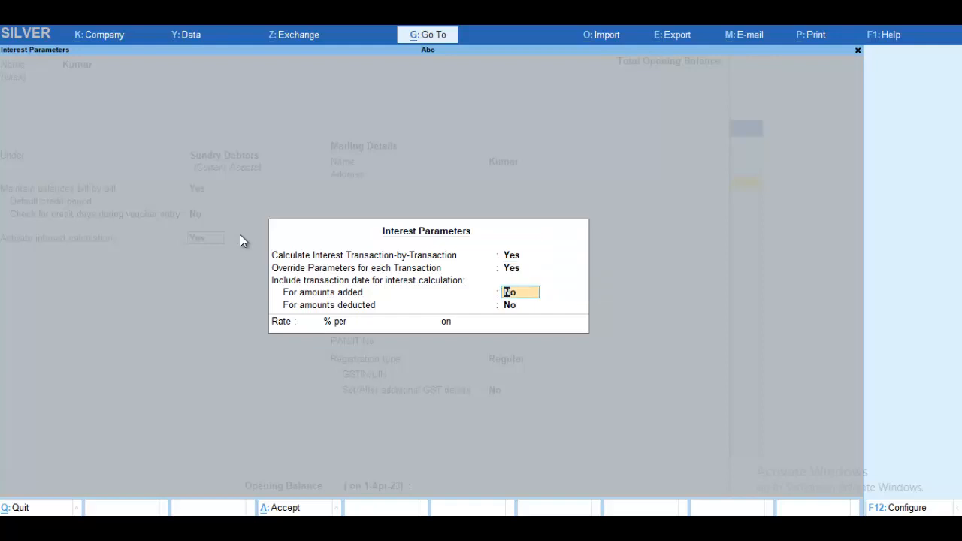
pyautogui.press('Return')
pyautogui.press('Return')
pyautogui.press('Return')
pyautogui.press('Return')
pyautogui.press('Return')
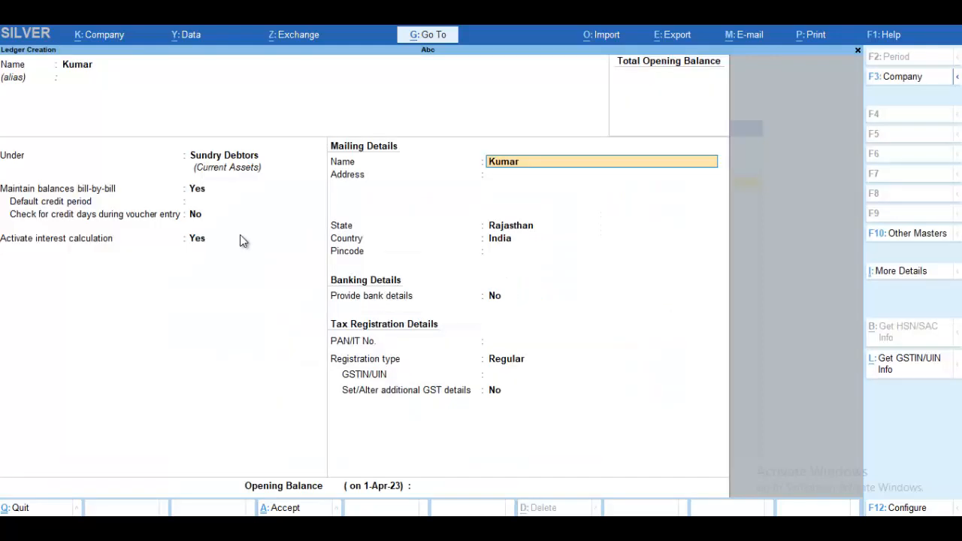
# Keep the ledger's default mailing, banking and tax registration details, leaving Pincode and GSTIN/UIN blank
pyautogui.press('Return')
pyautogui.press('Return')
pyautogui.press('Return')
pyautogui.press('Return')
pyautogui.press('Return')
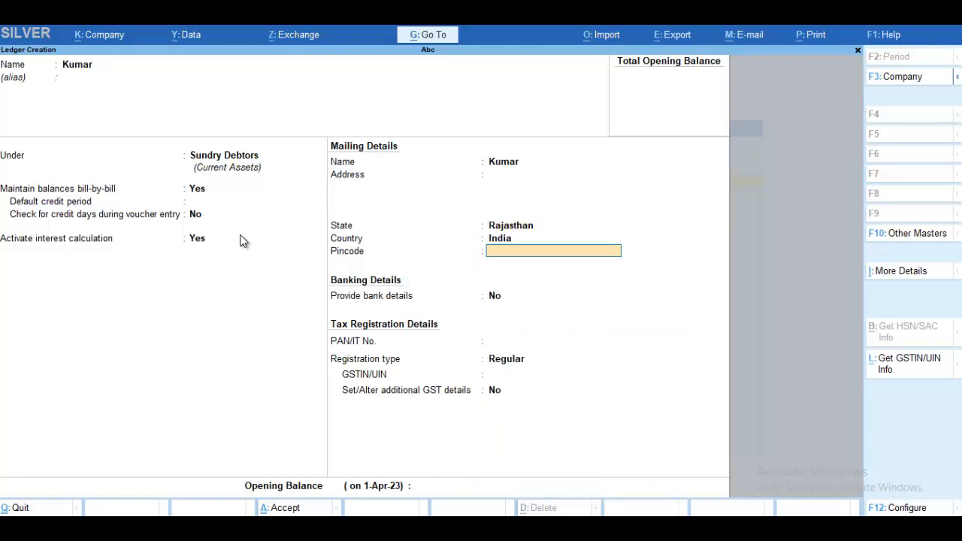
pyautogui.press('Return')
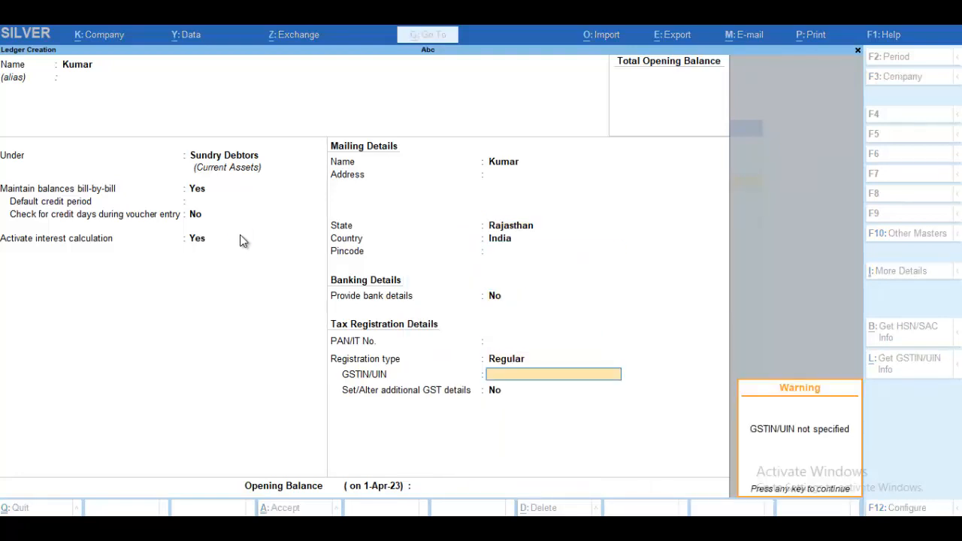
pyautogui.press('Return')
pyautogui.press('Return')
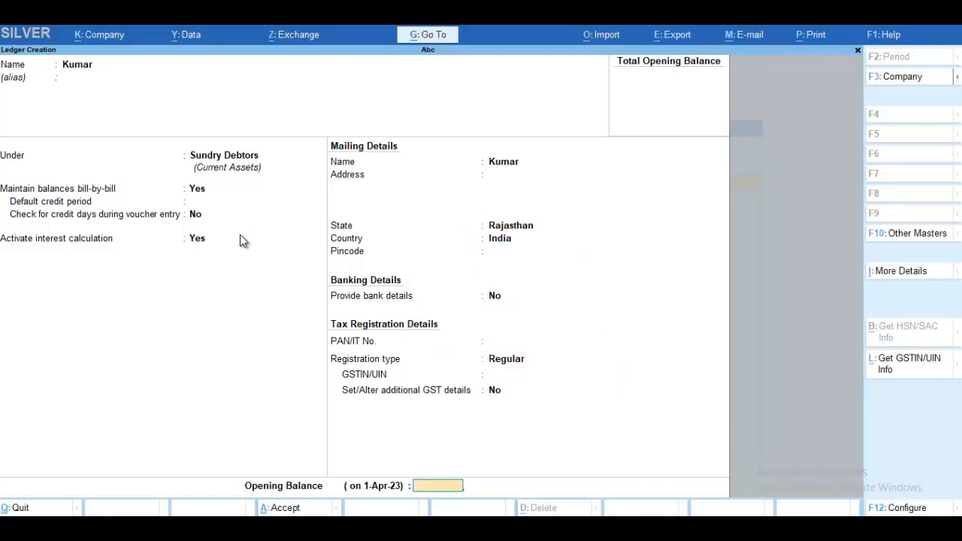
# Set the ledger's opening balance on 1-Apr-23 to 20,000.00 Dr
pyautogui.write('20000')
pyautogui.press('Return')
pyautogui.press('Return')
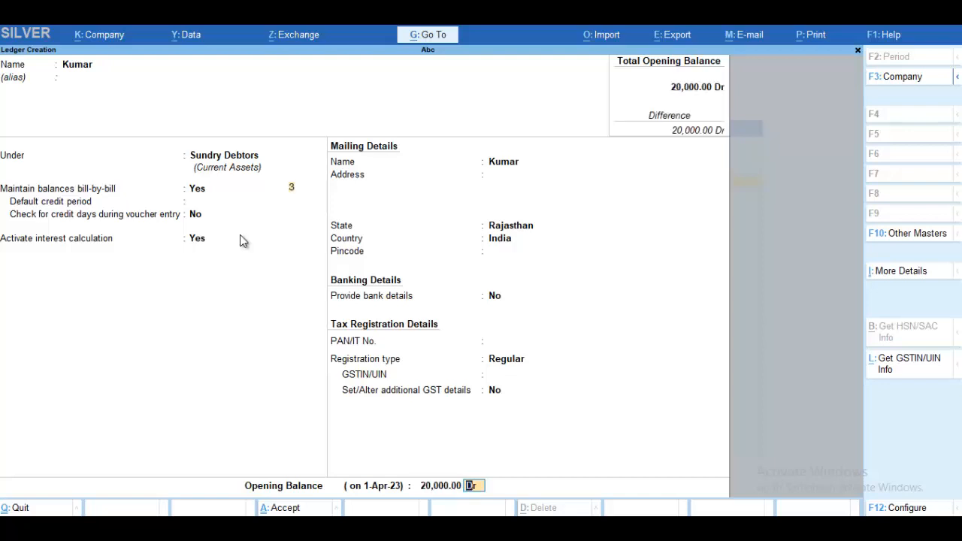
# Add bill 67 dated 1/5/2022 to the bill-wise breakup, due 1-May-22, for the full 20,000.00 Dr
pyautogui.write('1')
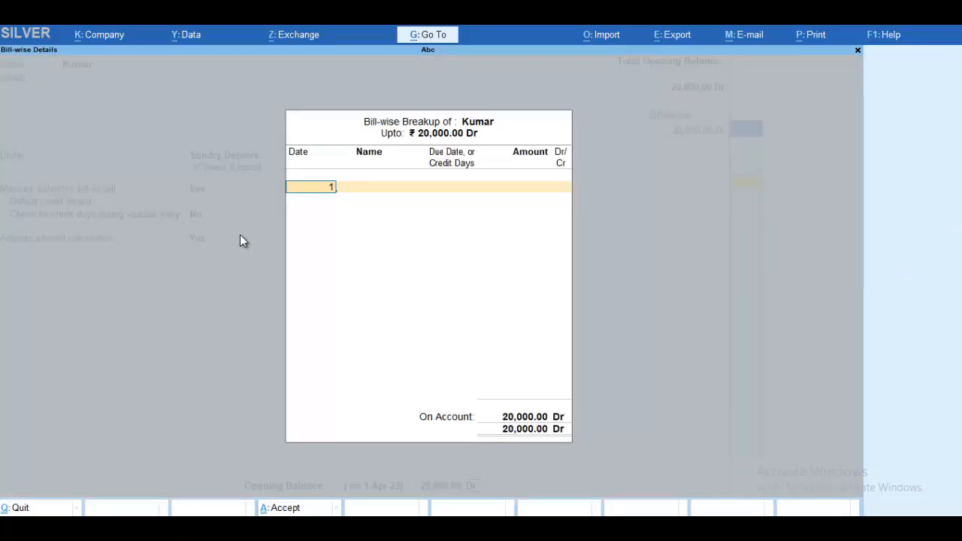
pyautogui.write('-5')
pyautogui.press('Return')
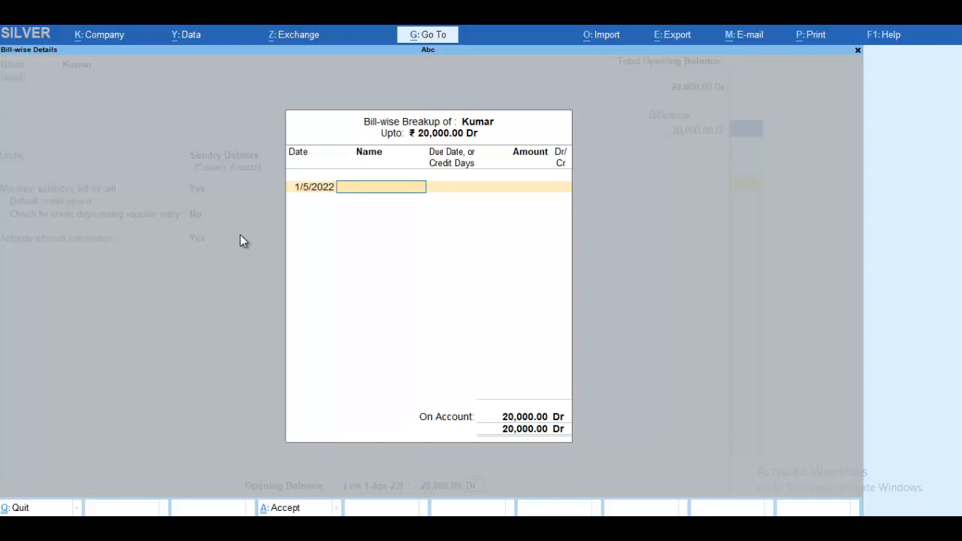
pyautogui.write('67')
pyautogui.press('Return')
pyautogui.press('Return')
pyautogui.press('Return')
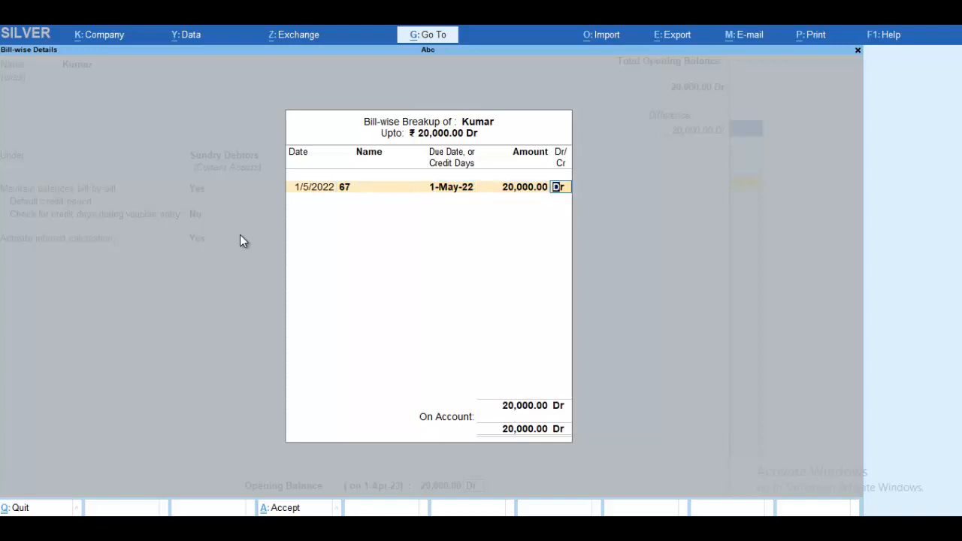
pyautogui.press('Return')
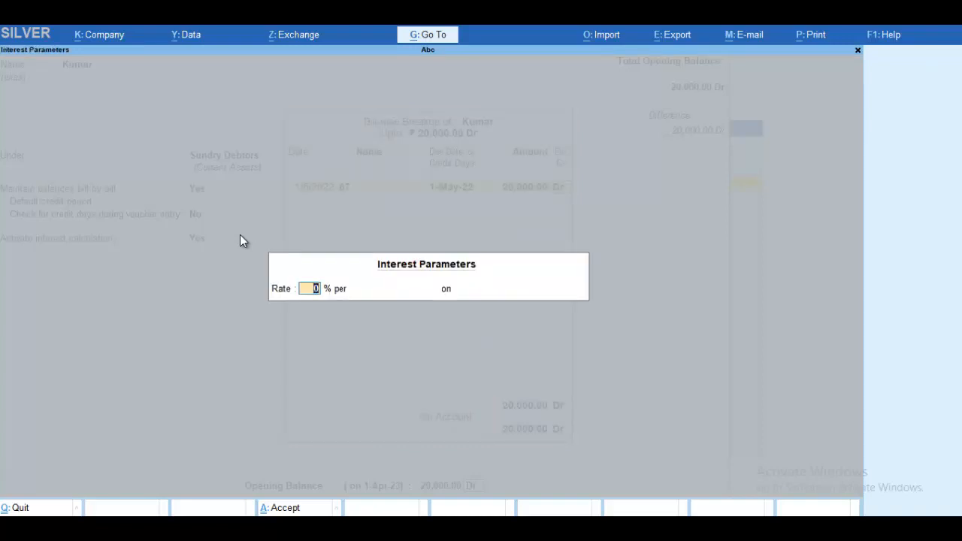
# Set the interest parameters for bill 67 to 5% per Calendar Year on All Balances
pyautogui.write('5')
pyautogui.press('Return')
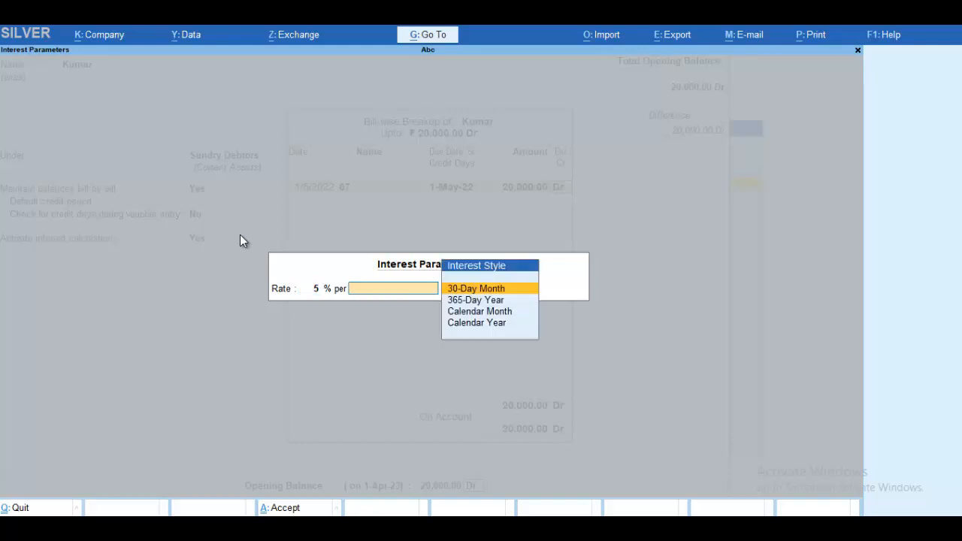
pyautogui.press('Down')
pyautogui.press('Down')
pyautogui.press('Down')
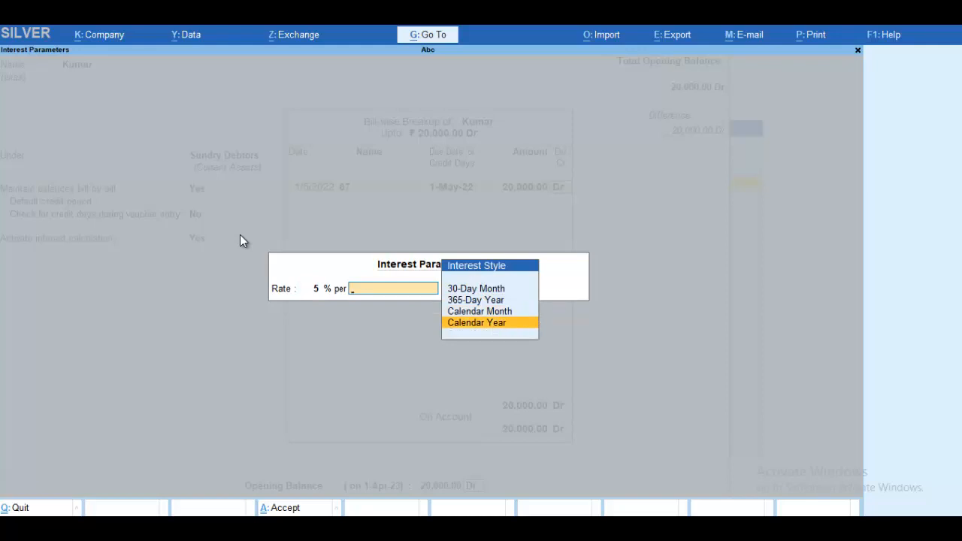
pyautogui.press('Return')
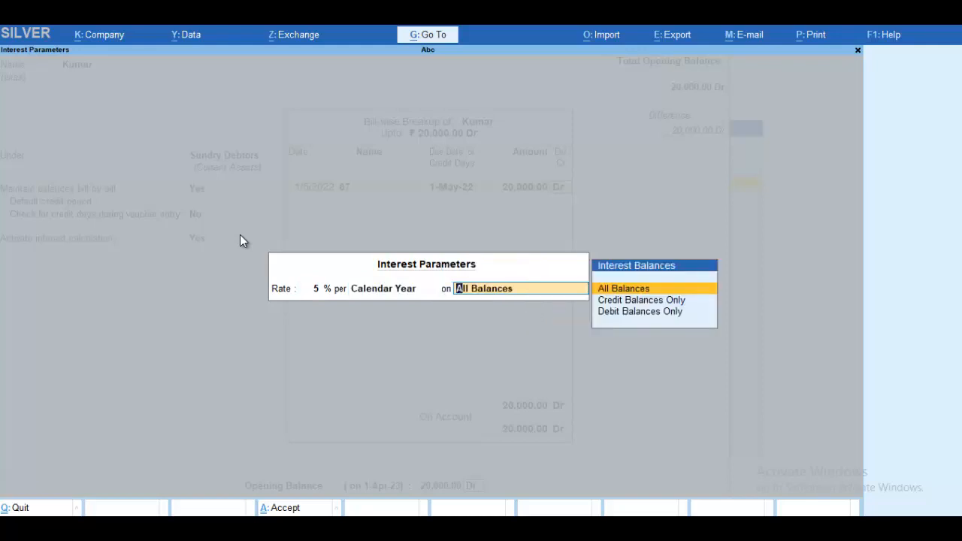
pyautogui.press('Return')
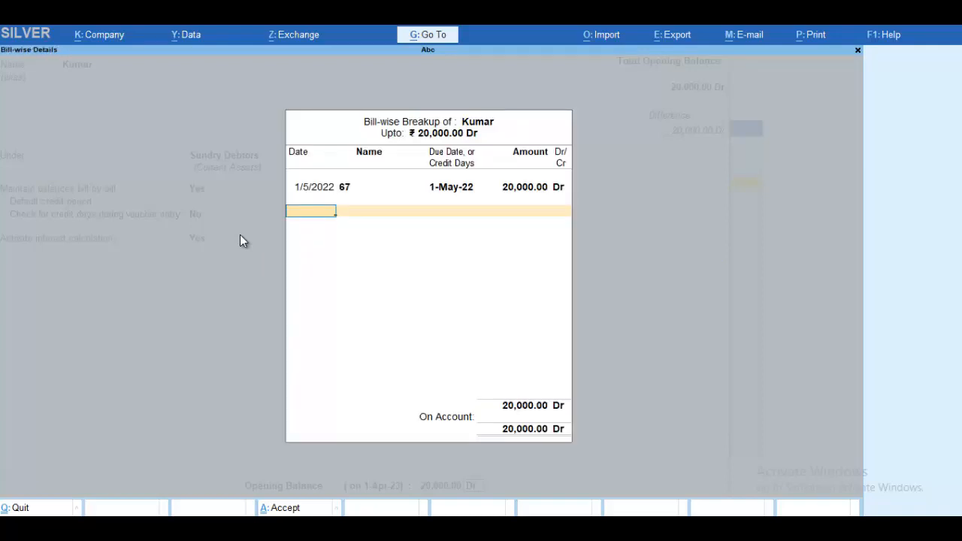
# Finish the bill-wise breakup, save the debtor ledger and leave ledger creation
pyautogui.press('Return')
pyautogui.press('Return')
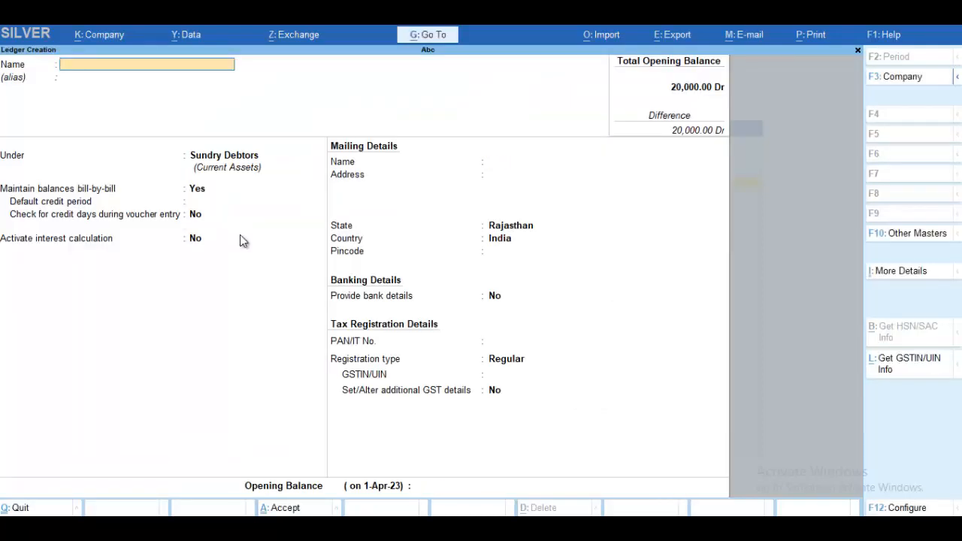
pyautogui.press('Escape')
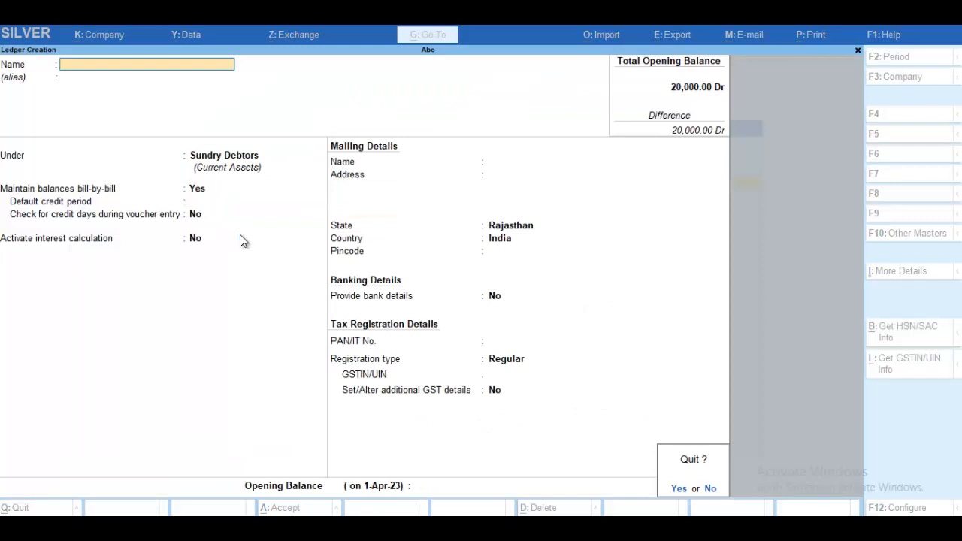
pyautogui.press('Return')
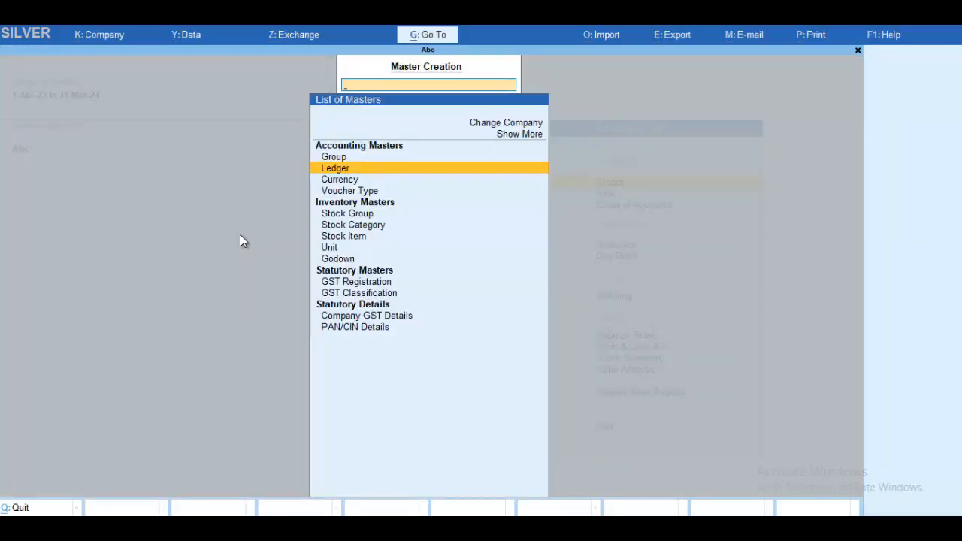
pyautogui.press('Escape')
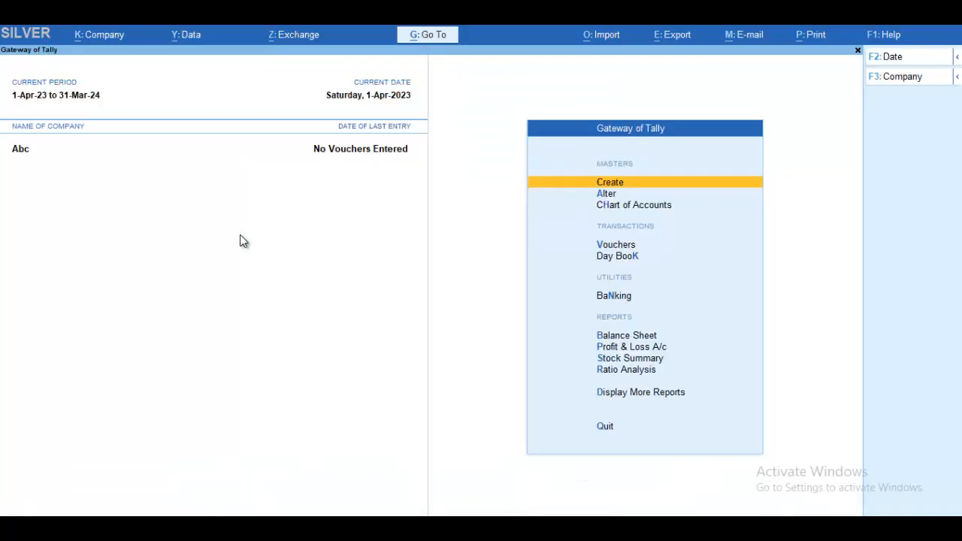
# Open the Interest Calculations reports among the Statements of Accounts
pyautogui.press('Down')
pyautogui.press('Down')
pyautogui.press('Down')
pyautogui.press('Down')
pyautogui.press('Down')
pyautogui.press('Down')
pyautogui.press('Down')
pyautogui.press('Down')
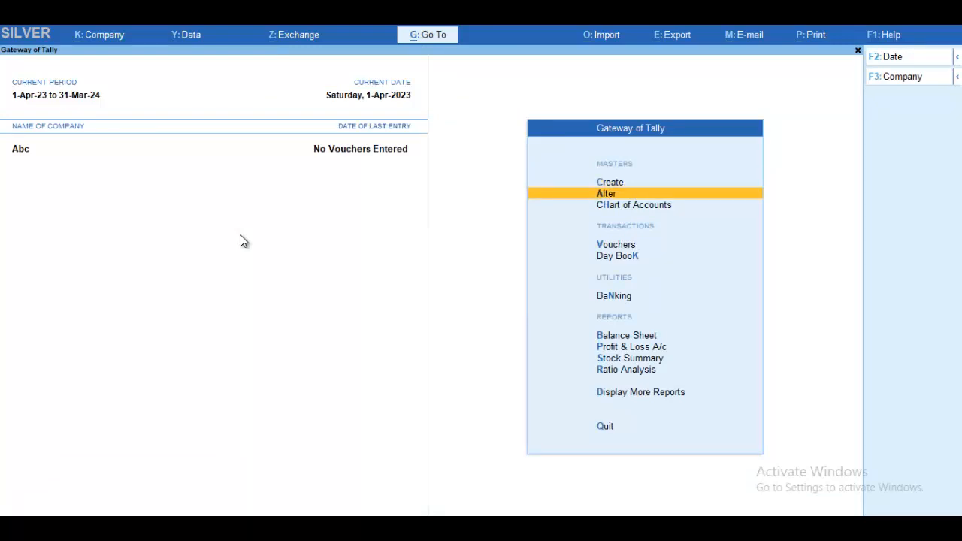
pyautogui.press('Down')
pyautogui.press('Down')
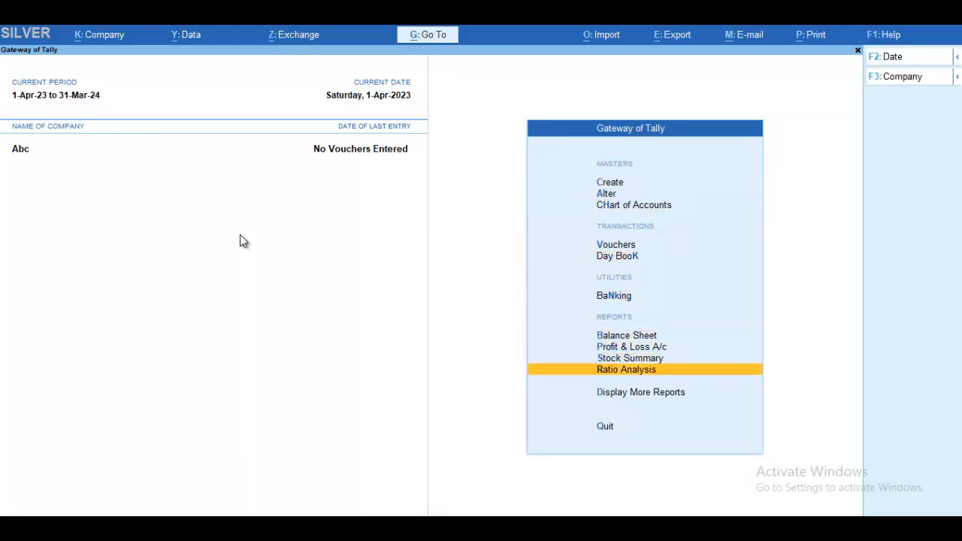
pyautogui.press('Return')
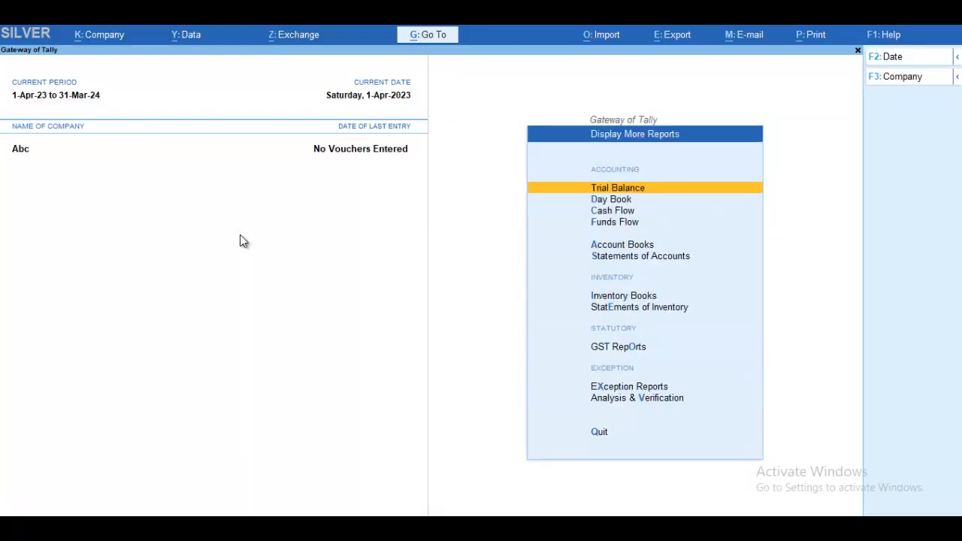
pyautogui.press('Down')
pyautogui.press('Down')
pyautogui.press('Down')
pyautogui.press('Down')
pyautogui.press('Down')
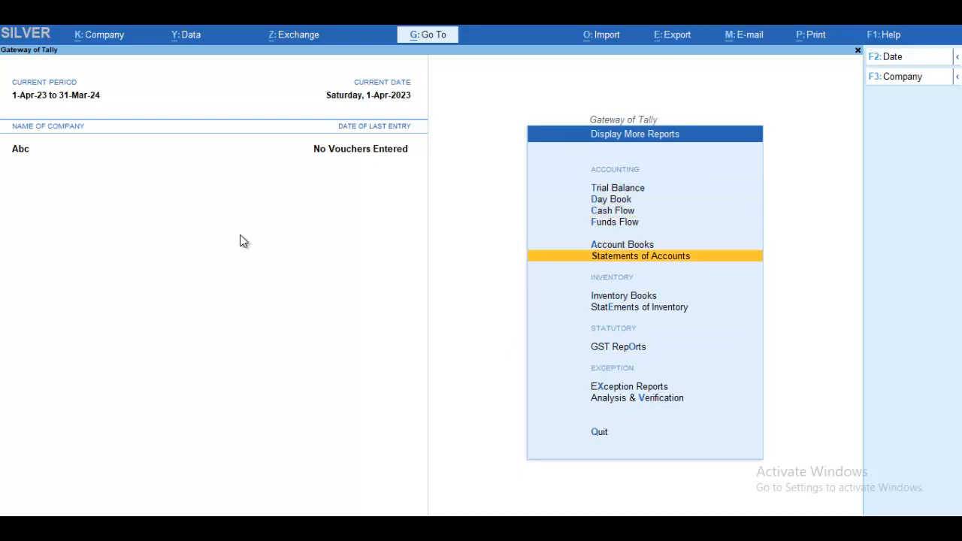
pyautogui.press('Return')
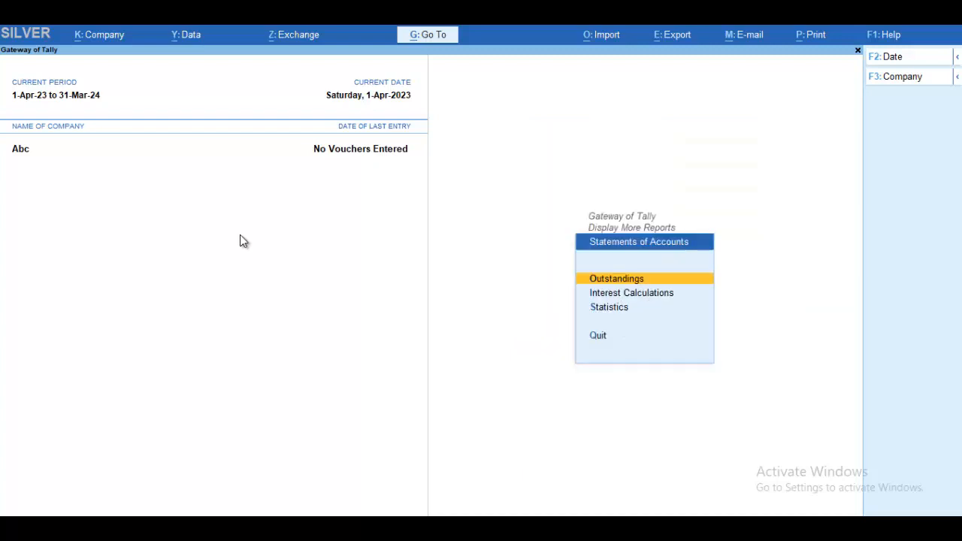
pyautogui.press('Down')
pyautogui.press('Return')
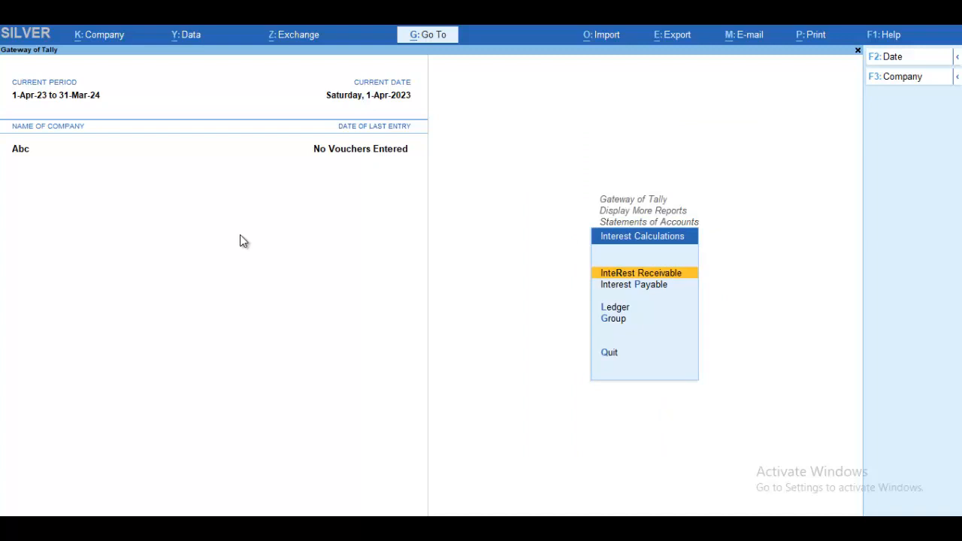
# Examine the Interest Receivable report for Sundry Debtors down to the detailed interest calculation on the ledger's bill, then close the reports
pyautogui.press('Down')
pyautogui.press('Up')
pyautogui.press('Down')
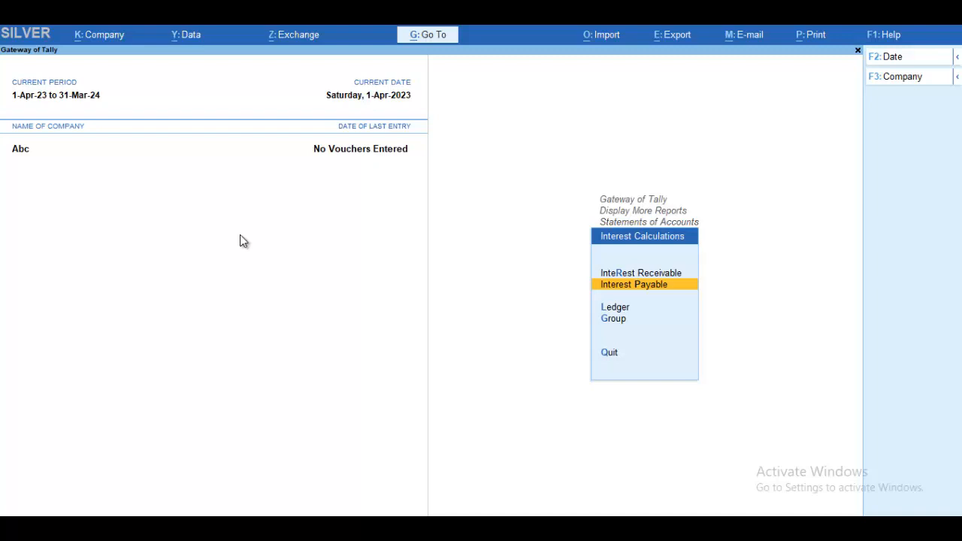
pyautogui.press('Up')
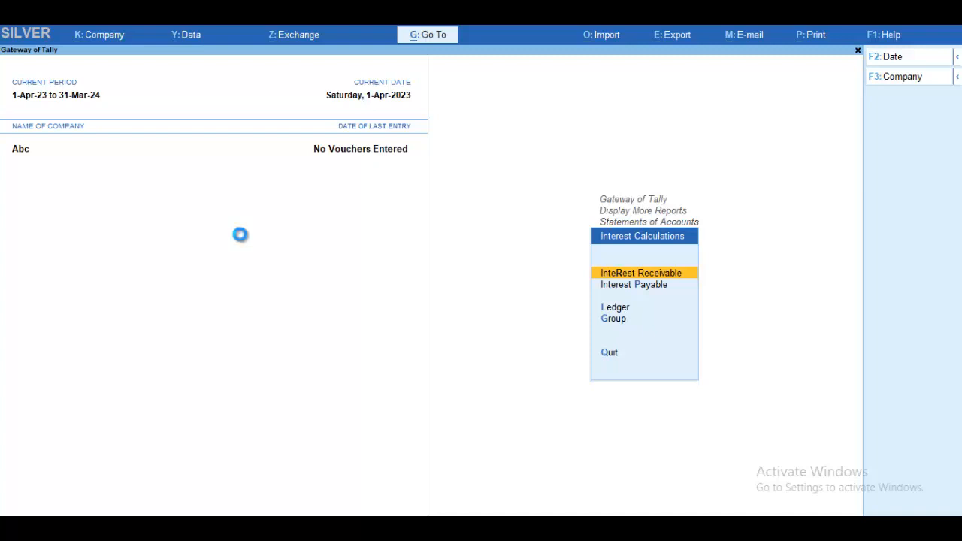
pyautogui.press('Return')
pyautogui.press('Return')
pyautogui.press('Return')
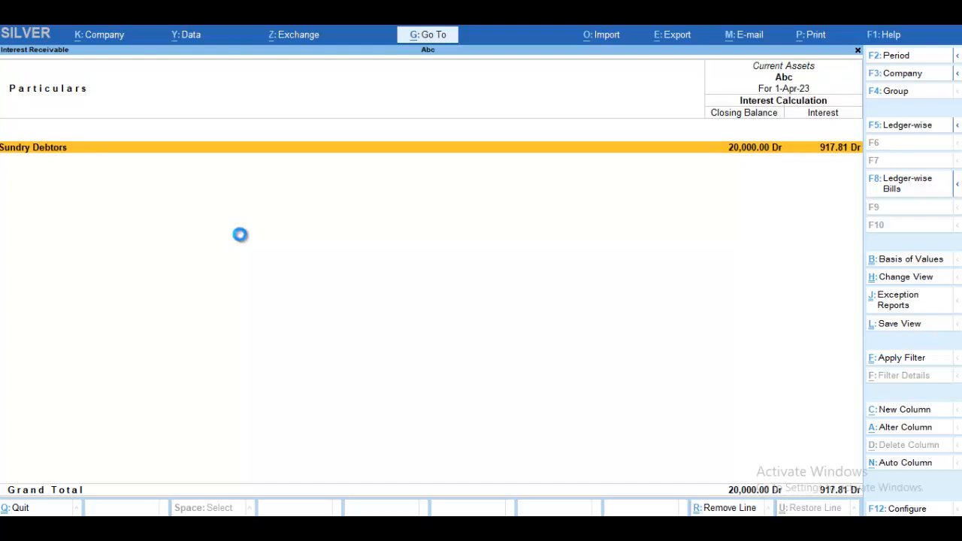
pyautogui.hotkey('alt', 'F5')
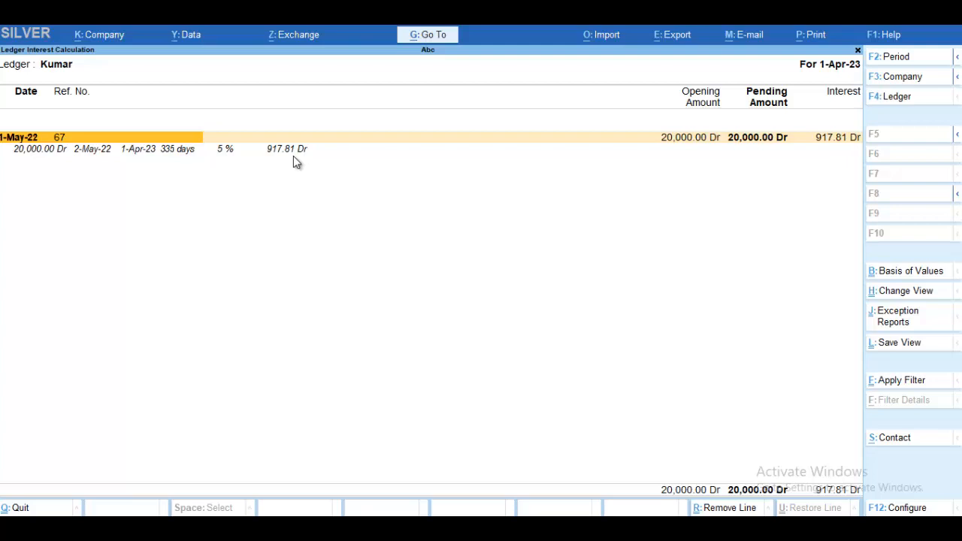
pyautogui.press('Escape')
pyautogui.press('Escape')
pyautogui.press('Escape')
pyautogui.press('Escape')
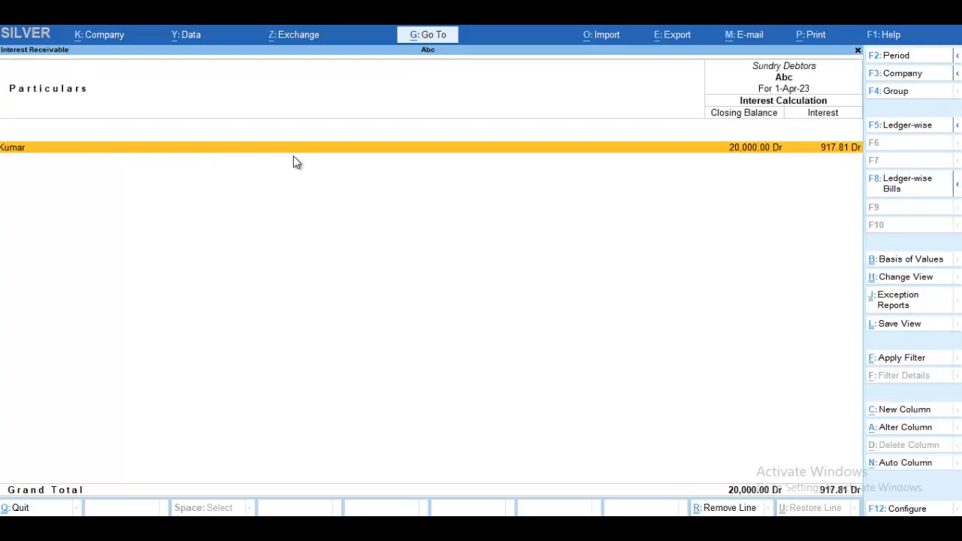
pyautogui.press('Escape')
pyautogui.press('Escape')
pyautogui.press('Escape')
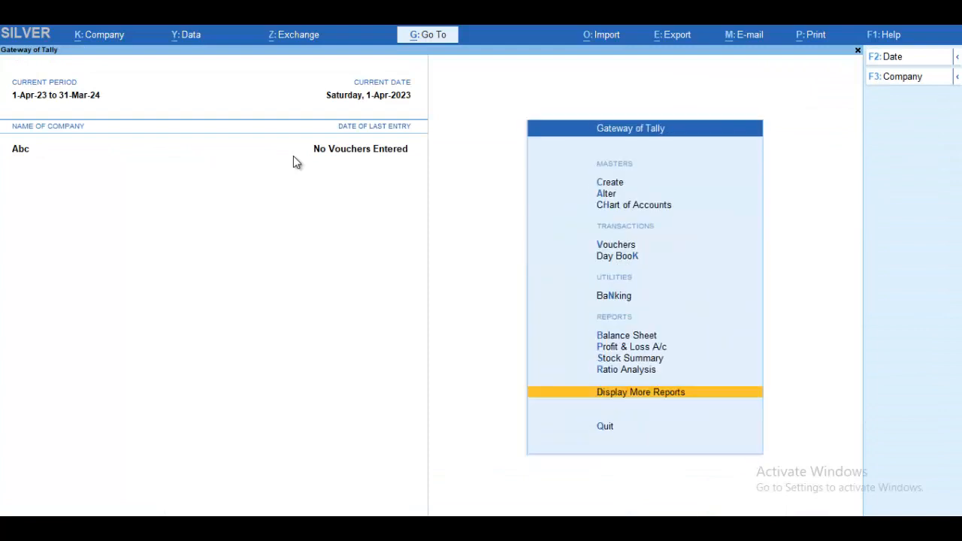
# Review the feature settings of company Abc, including interest calculation, and leave without changes
pyautogui.press('Up')
pyautogui.press('Up')
pyautogui.press('Up')
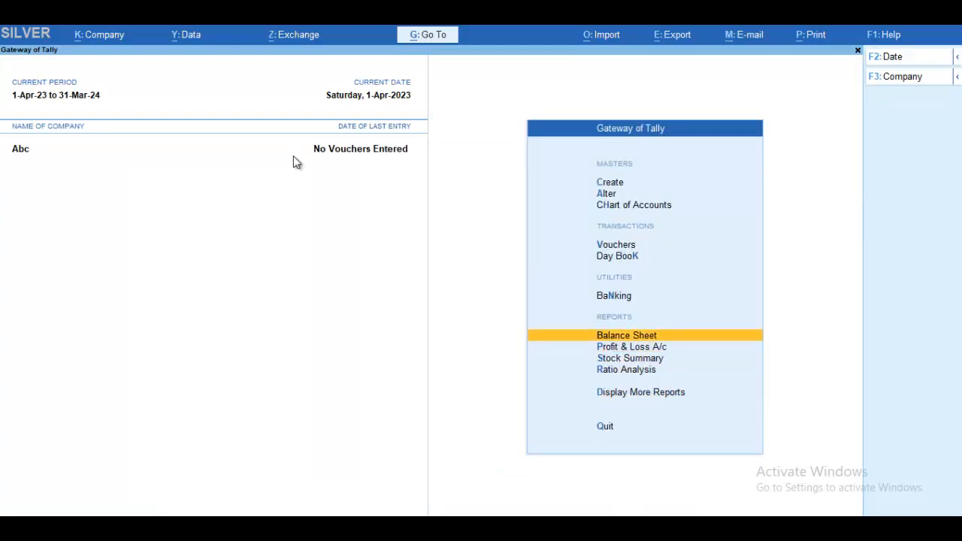
pyautogui.press('Up')
pyautogui.press('Up')
pyautogui.press('Up')
pyautogui.press('Up')
pyautogui.press('Up')
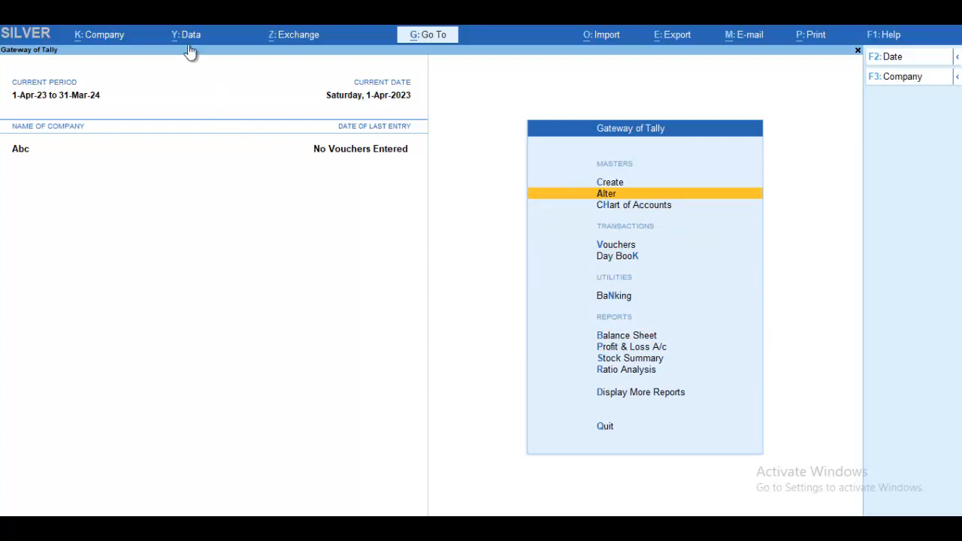
pyautogui.click(103, 36)
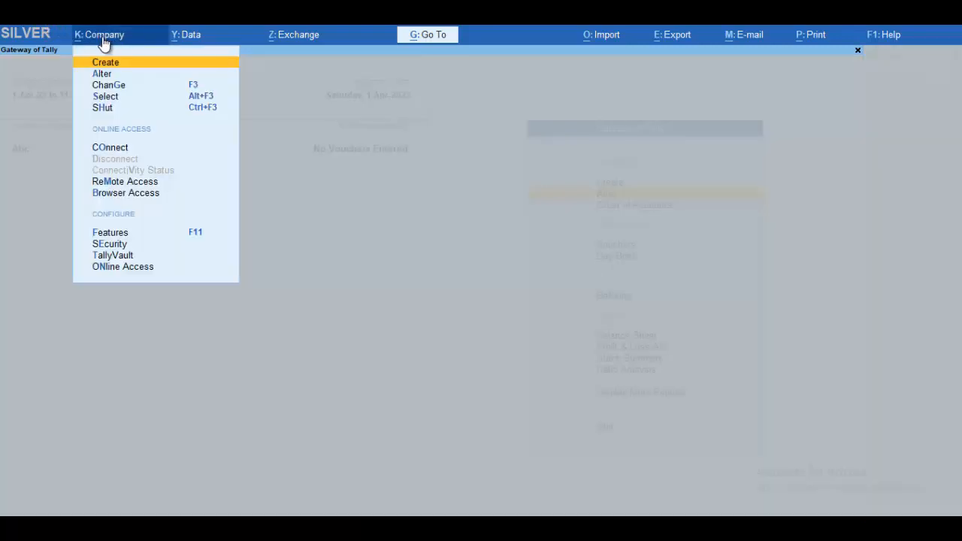
pyautogui.click(123, 236)
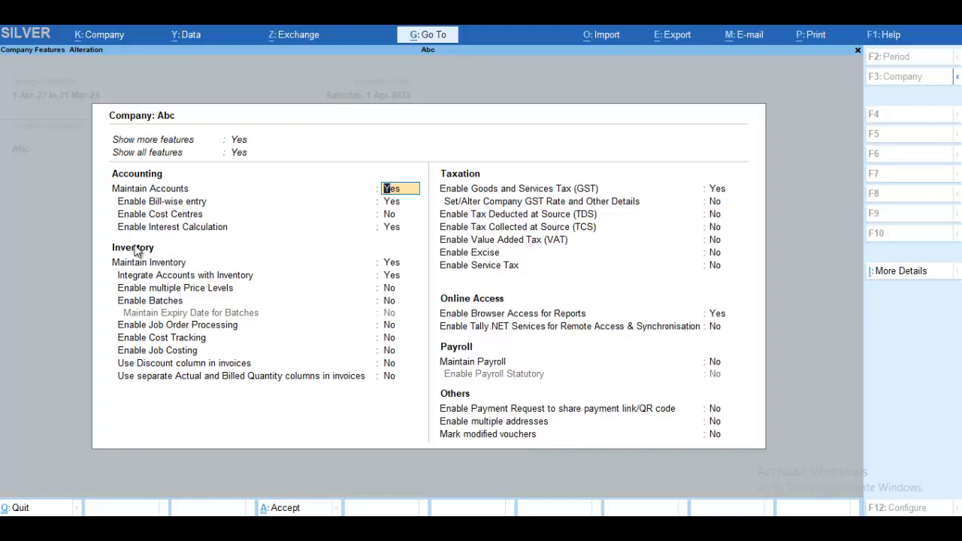
pyautogui.press('space')
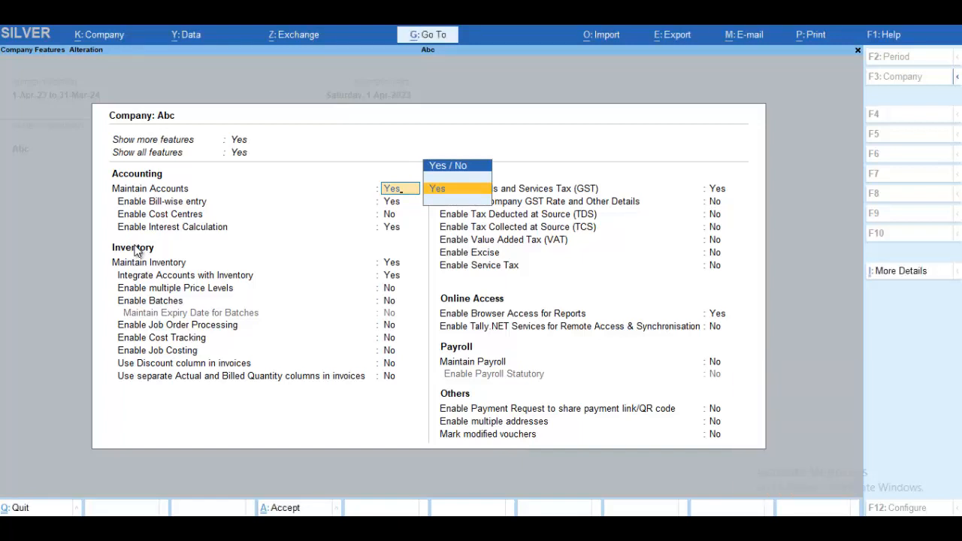
pyautogui.press('Escape')
pyautogui.press('Escape')
pyautogui.press('Return')
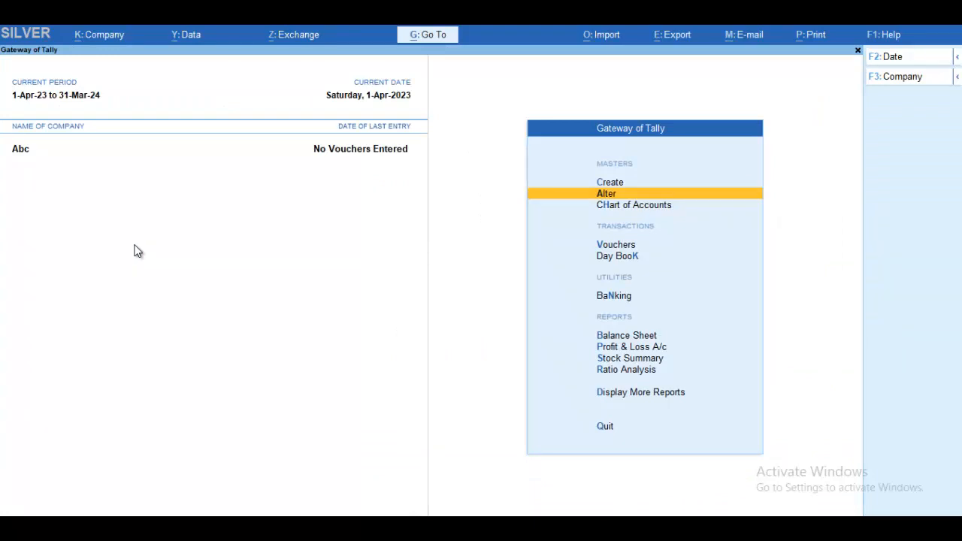
# Open the Debit Note voucher type for alteration
pyautogui.press('Return')
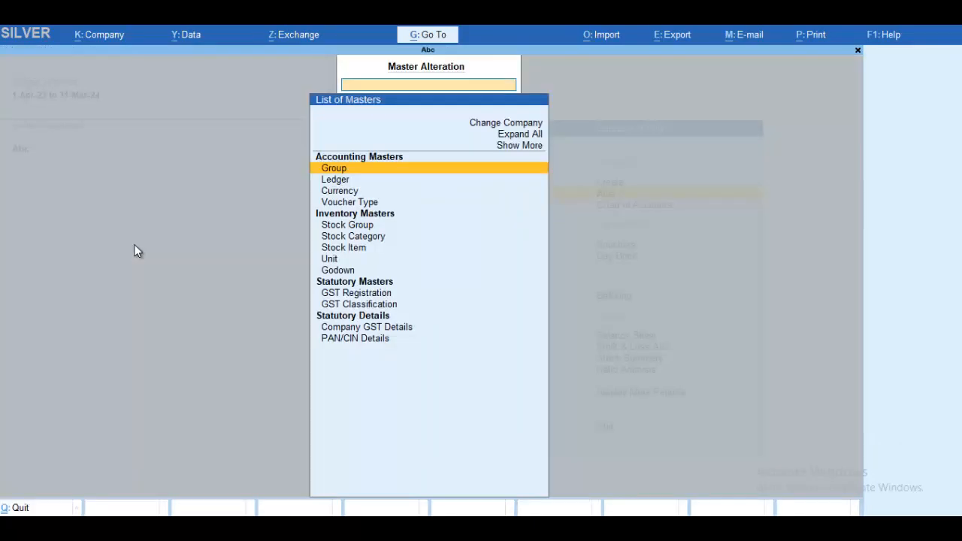
pyautogui.press('Down')
pyautogui.press('Down')
pyautogui.press('Down')
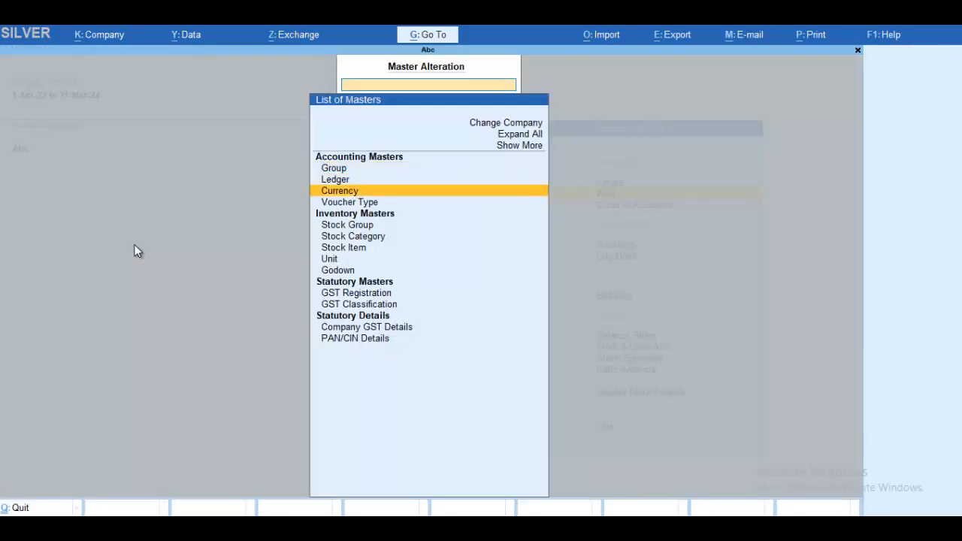
pyautogui.press('Return')
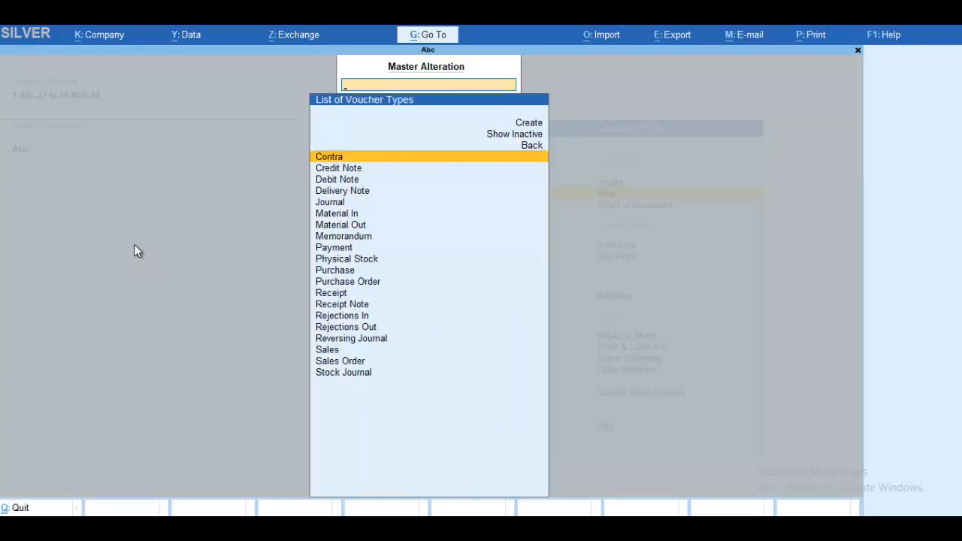
pyautogui.press('Down')
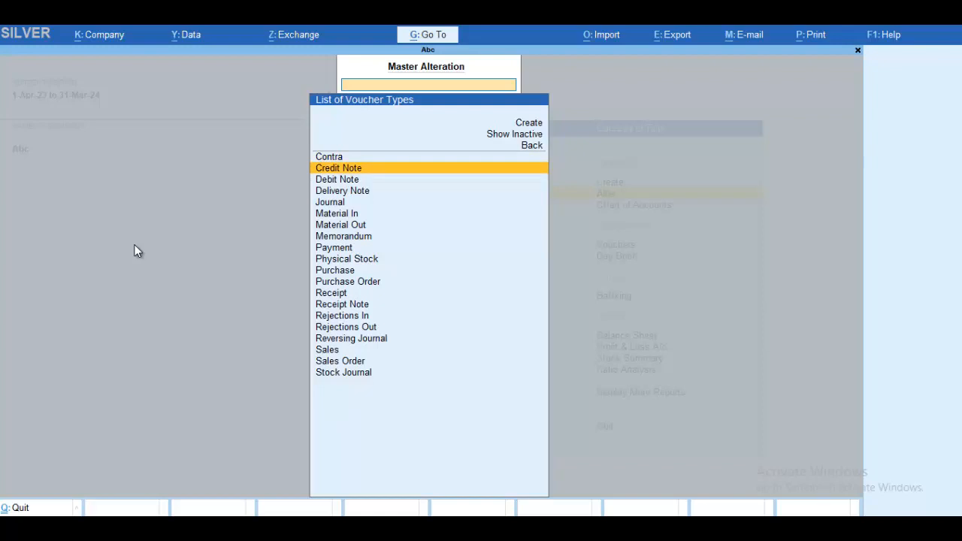
pyautogui.press('Down')
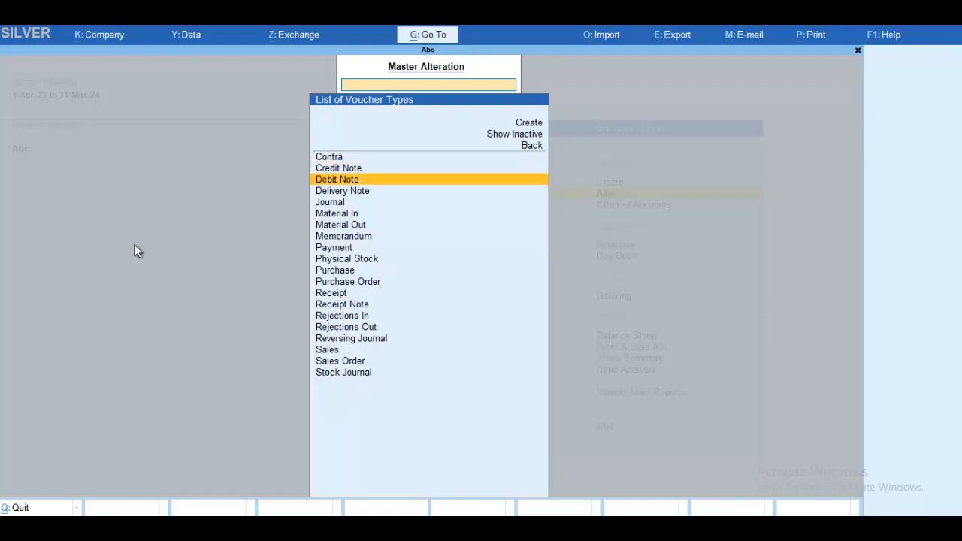
pyautogui.press('Return')
# Keep the Debit Note voucher type's existing general and printing settings up to the class name entry
pyautogui.press('Return')
pyautogui.press('Return')
pyautogui.press('Return')
pyautogui.press('Return')
pyautogui.press('Return')
pyautogui.press('Return')
pyautogui.press('Return')
pyautogui.press('Return')
pyautogui.press('Return')
pyautogui.press('Return')
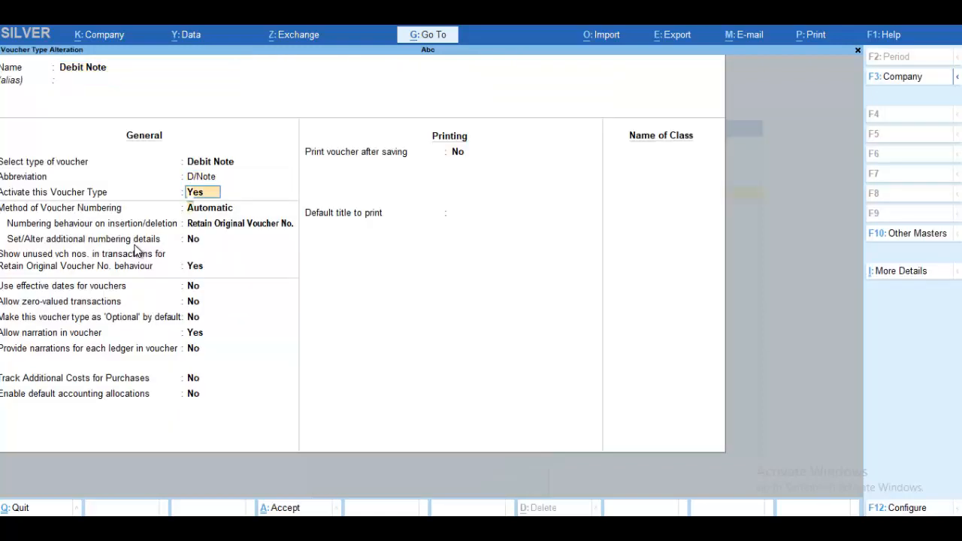
pyautogui.press('Return')
pyautogui.press('Return')
pyautogui.press('Return')
pyautogui.press('Return')
pyautogui.press('Return')
pyautogui.press('Return')
pyautogui.press('Return')
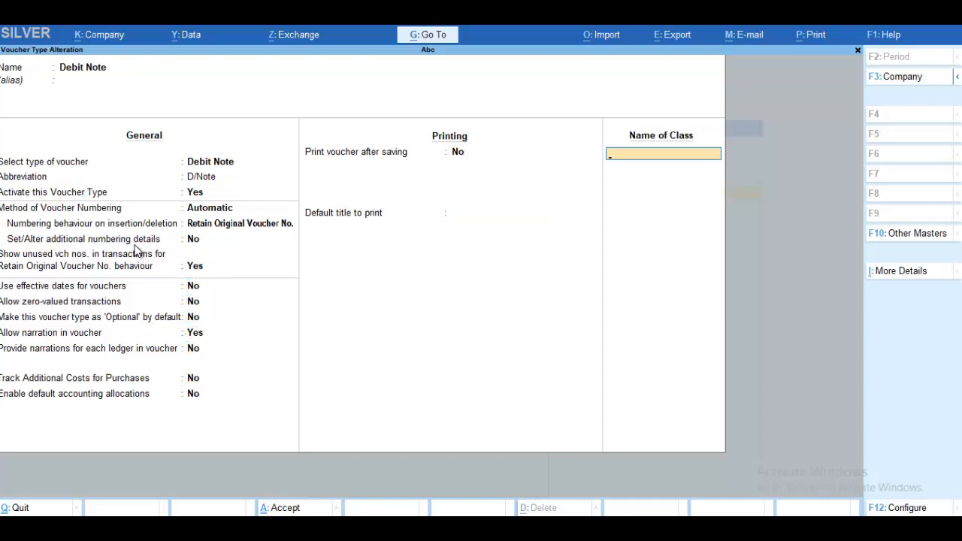
# Add a class named Simple Int to the Debit Note voucher type, enable it for interest accounting, and save the voucher type
pyautogui.write('Simple int')
pyautogui.press('Return')
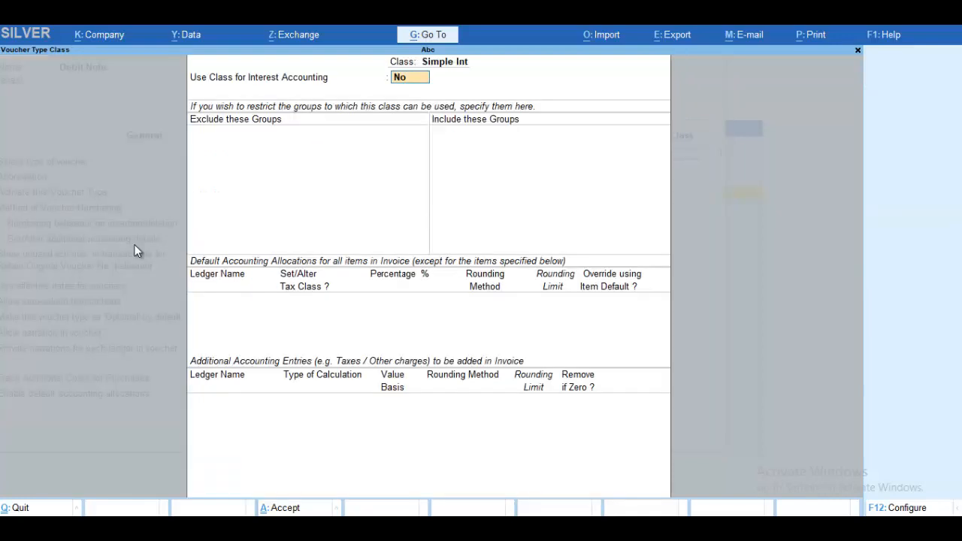
pyautogui.write('y')
pyautogui.press('Return')
pyautogui.press('Return')
pyautogui.press('Return')
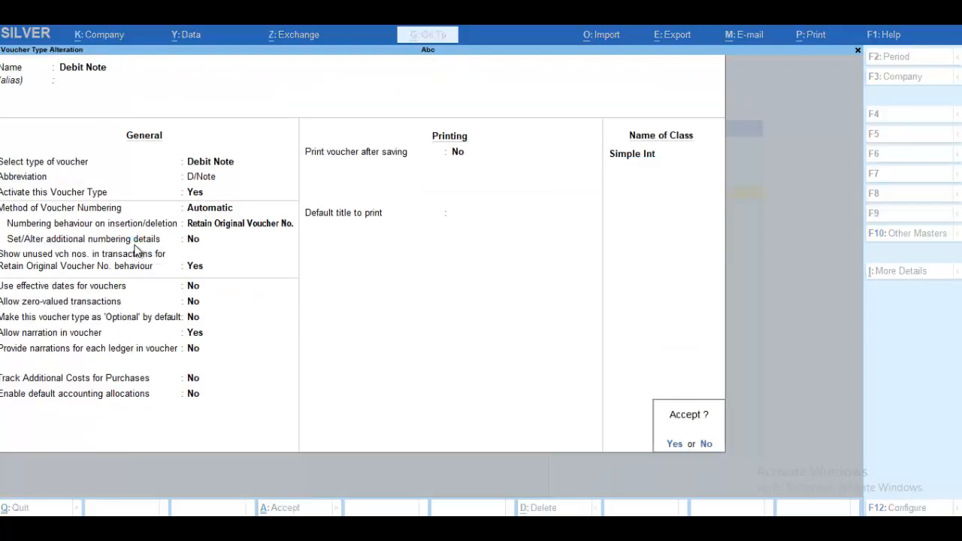
pyautogui.press('Return')
pyautogui.press('Escape')
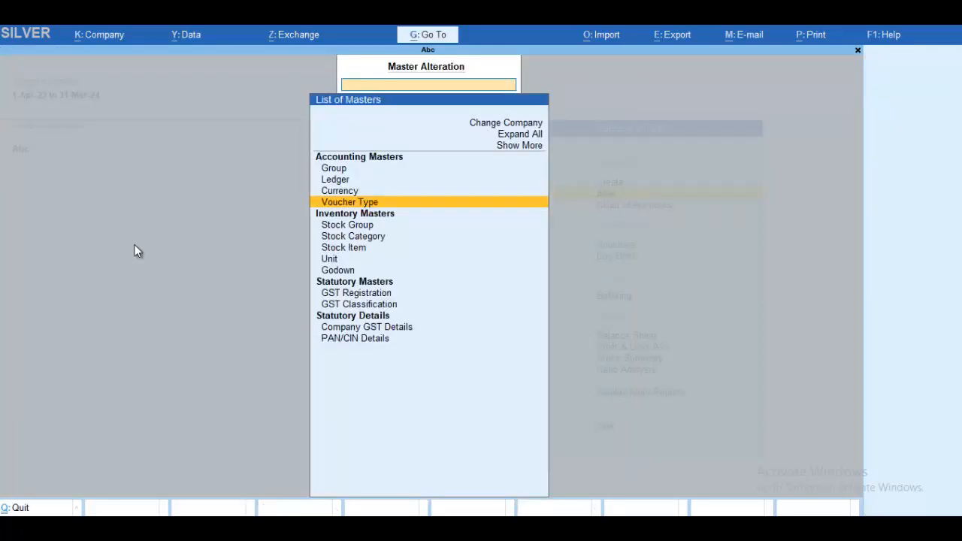
pyautogui.press('Escape')
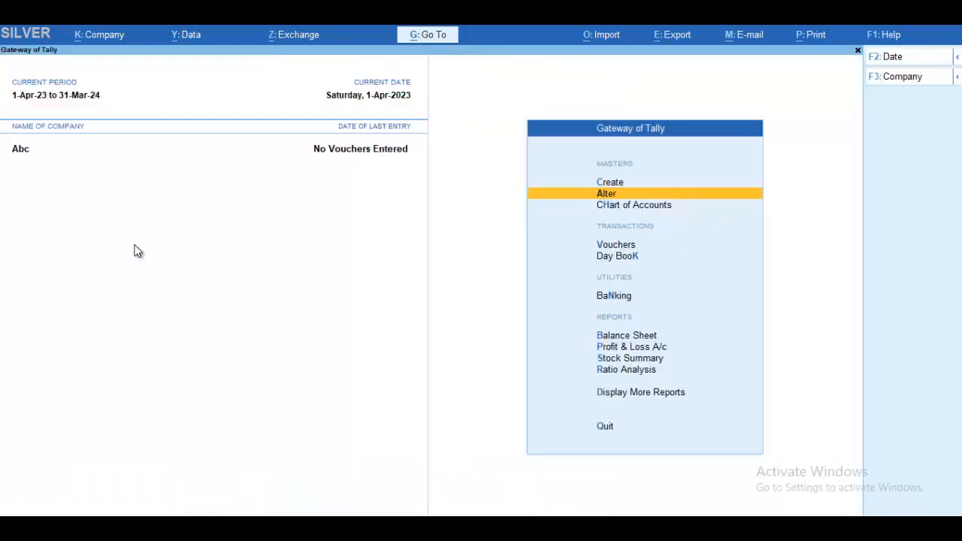
# Start a Debit Note voucher using the Simple Int voucher class
pyautogui.press('Down')
pyautogui.press('Down')
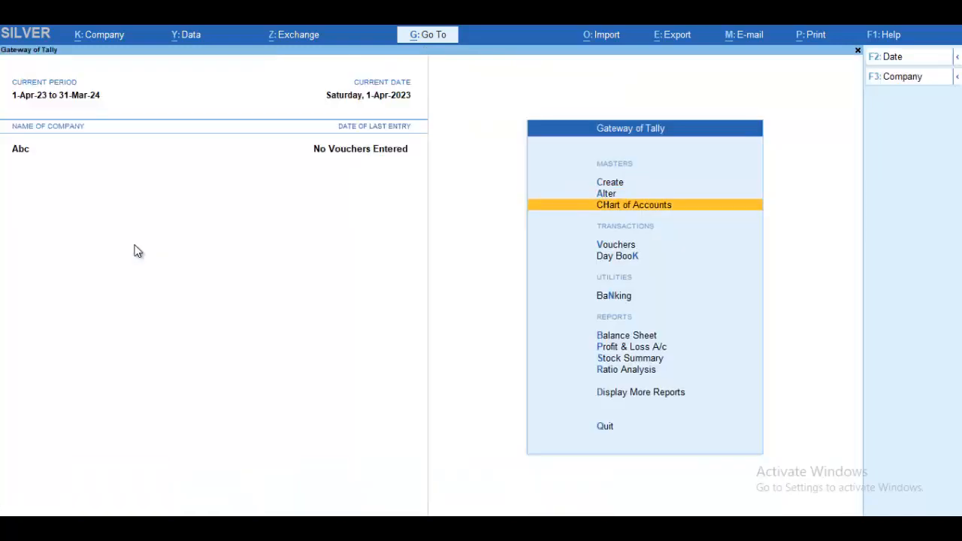
pyautogui.press('Return')
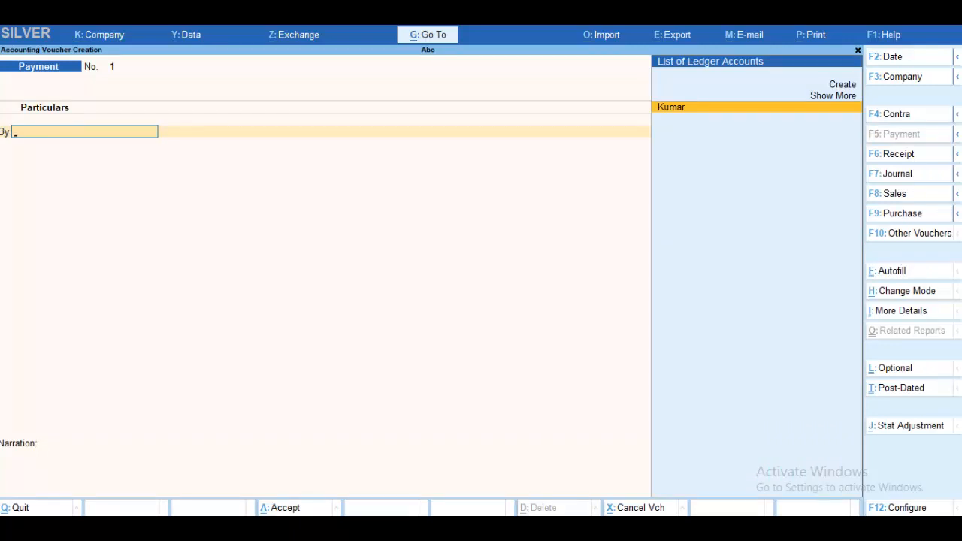
pyautogui.click(910, 235)
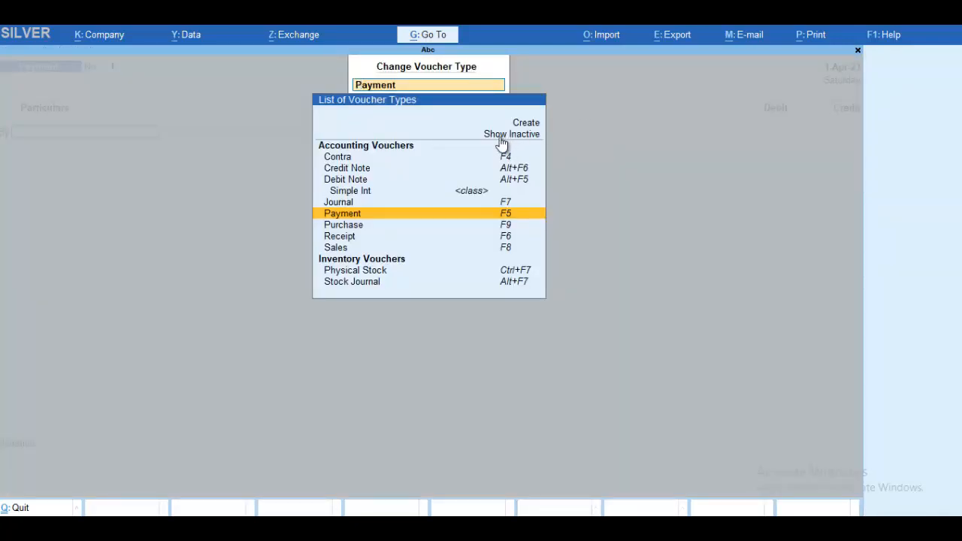
pyautogui.click(356, 182)
pyautogui.press('Down')
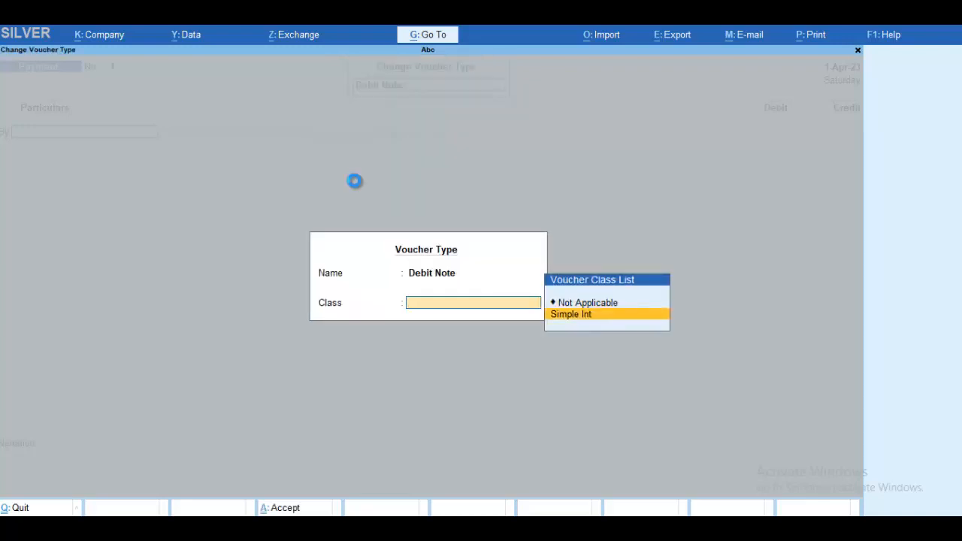
pyautogui.press('Return')
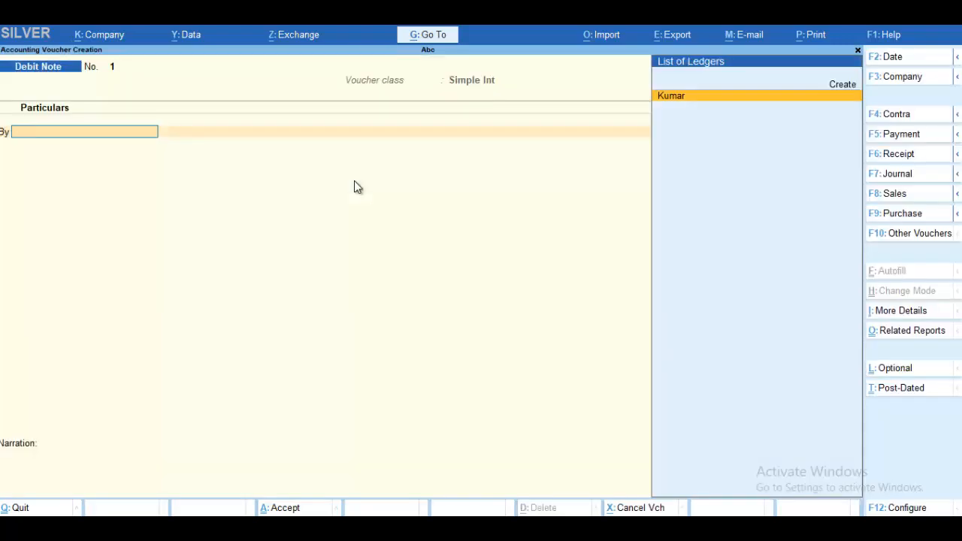
# Debit the sundry debtor's ledger with the calculated interest on bill 67
pyautogui.press('Return')
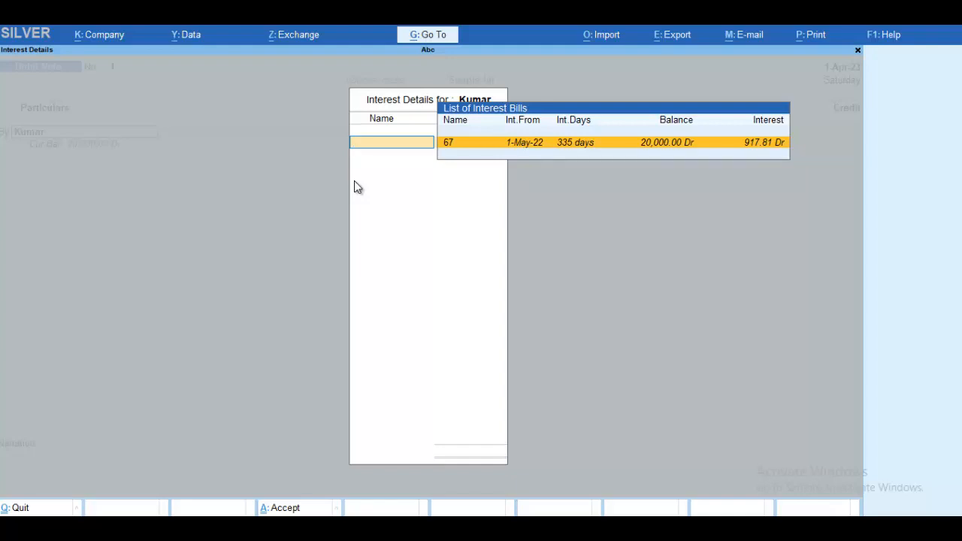
pyautogui.press('Return')
pyautogui.press('Return')
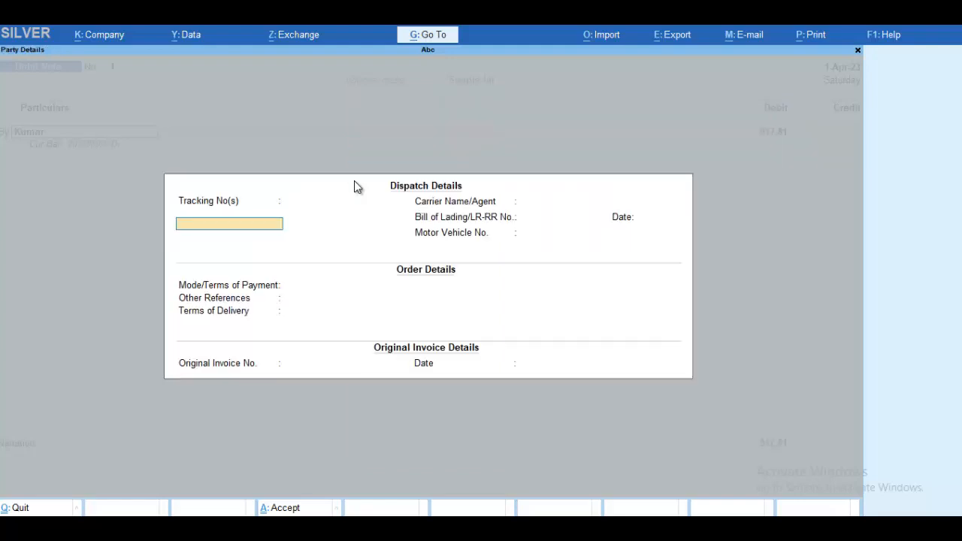
# Leave the dispatch, order and original invoice details blank and keep the debtor's party details as they are
pyautogui.press('Return')
pyautogui.press('Return')
pyautogui.press('Return')
pyautogui.press('Return')
pyautogui.press('Return')
pyautogui.press('Return')
pyautogui.press('Return')
pyautogui.press('Return')
pyautogui.press('Return')
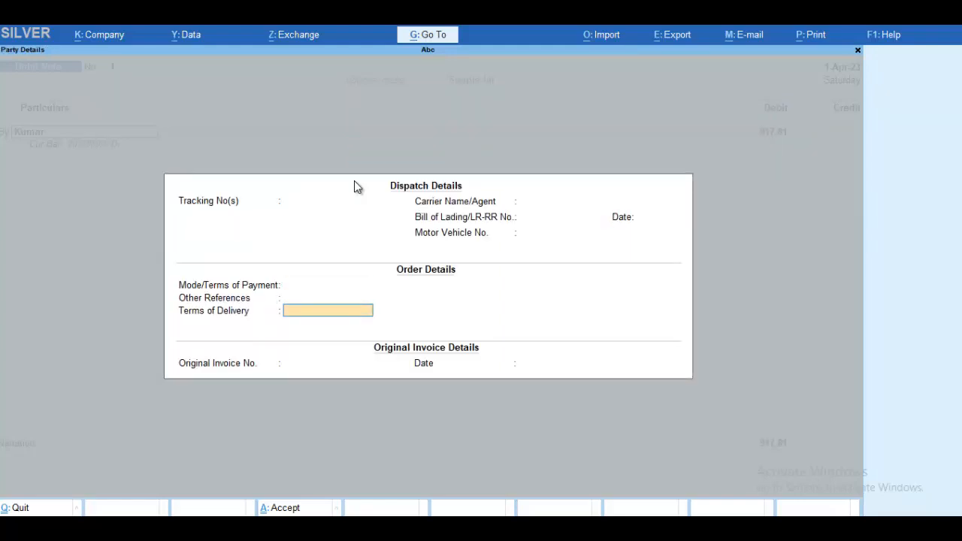
pyautogui.press('Return')
pyautogui.press('Return')
pyautogui.press('Return')
pyautogui.press('Return')
pyautogui.press('Return')
pyautogui.press('Return')
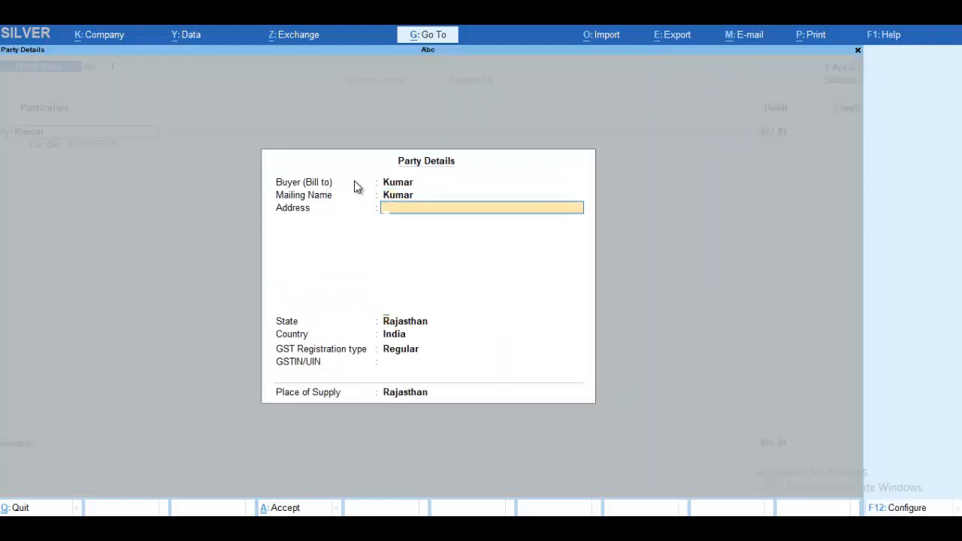
pyautogui.press('Return')
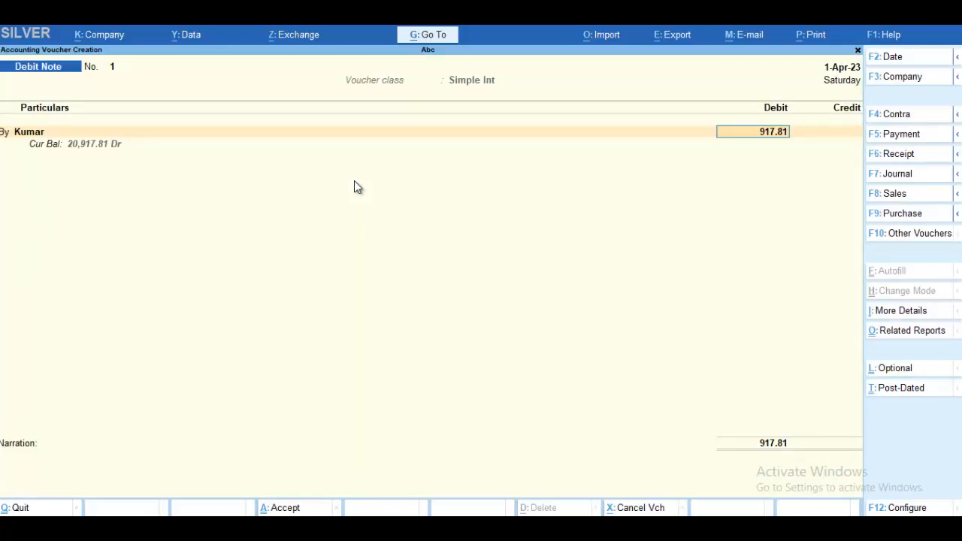
# Allocate the full interest debit to pending bill 67 using the Agst Ref adjustment method
pyautogui.press('Return')
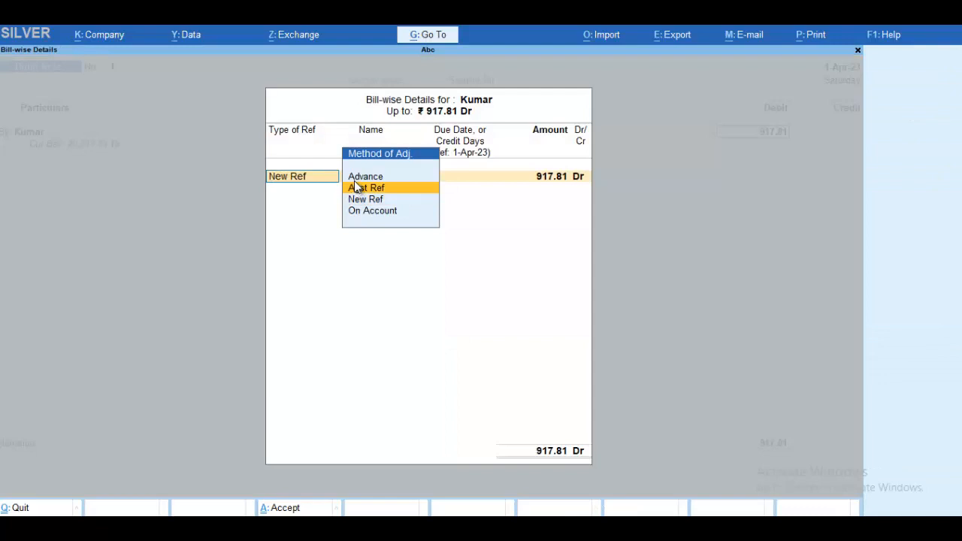
pyautogui.click(357, 188)
pyautogui.press('Down')
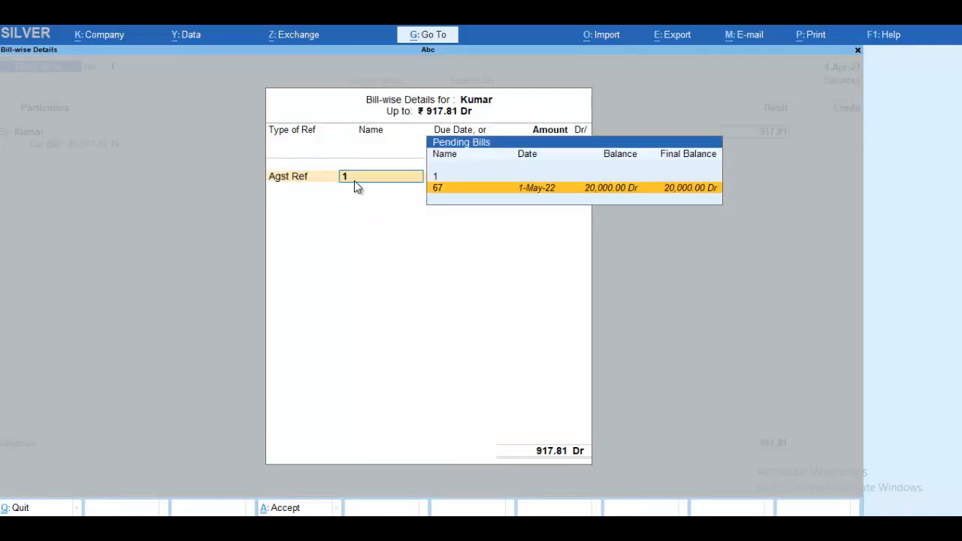
pyautogui.press('Return')
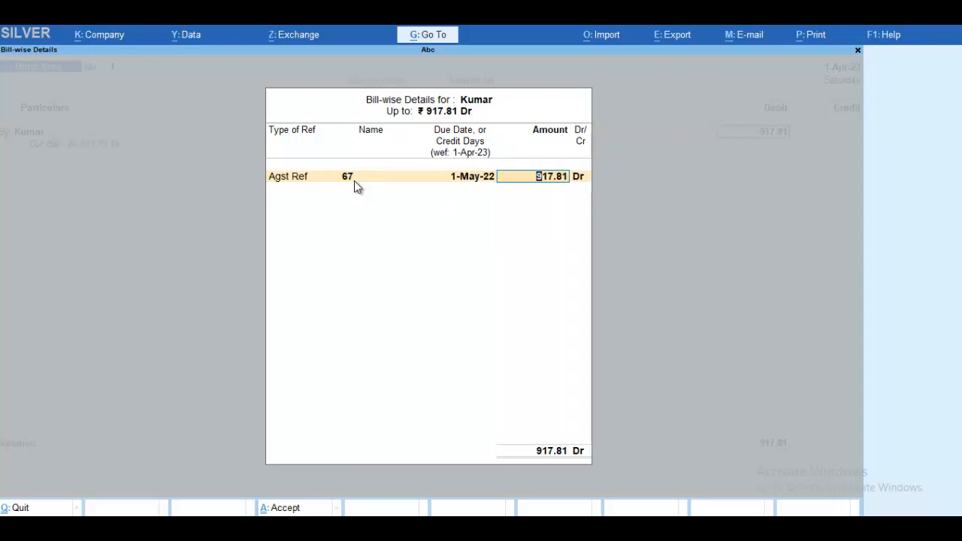
pyautogui.press('Return')
pyautogui.press('Return')
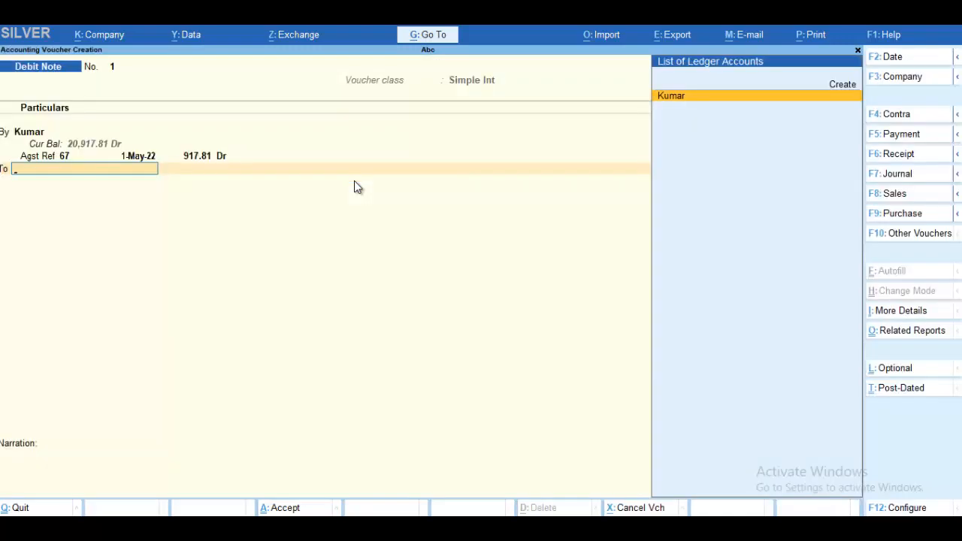
# Start a new ledger named Interest for the debit note's credit entry and place it under Indirect Incomes
pyautogui.hotkey('alt', 'c')
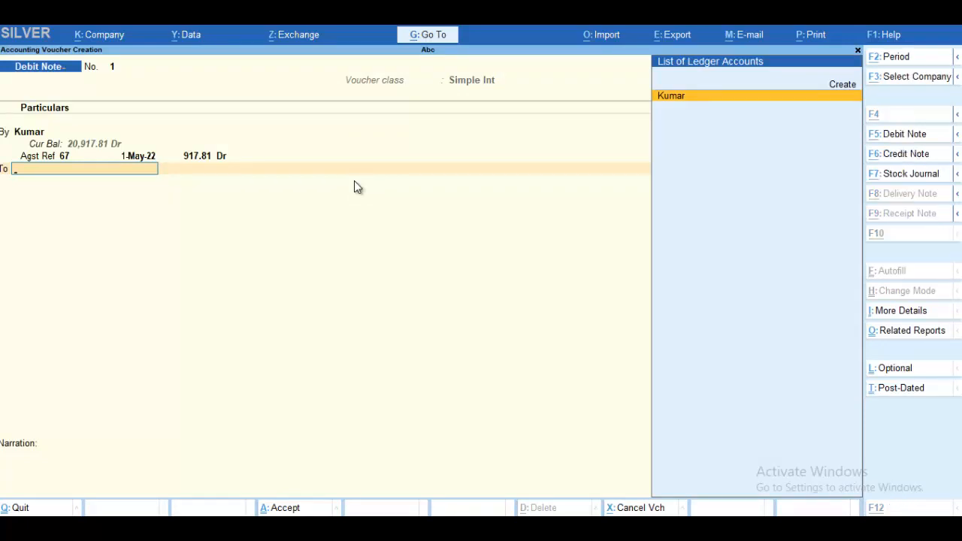
pyautogui.write('Interest')
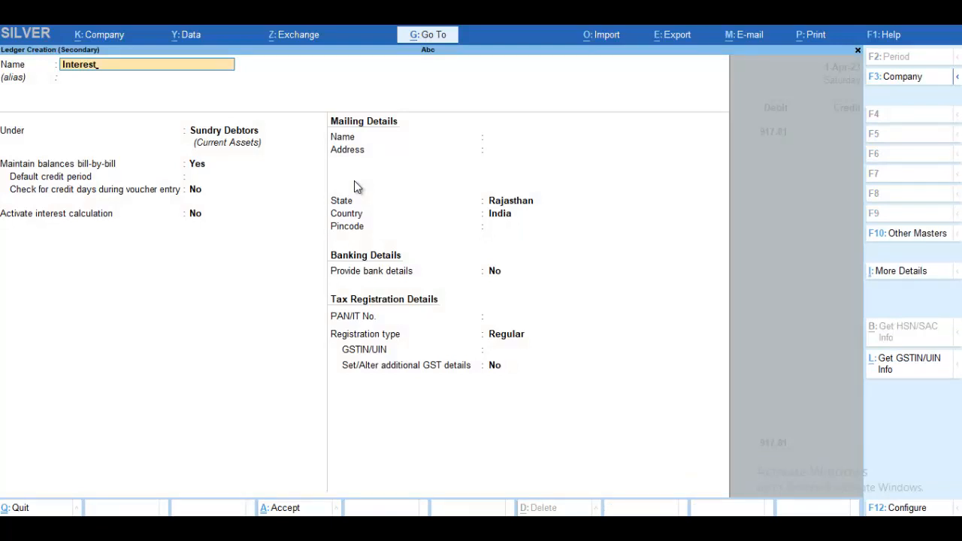
pyautogui.press('Return')
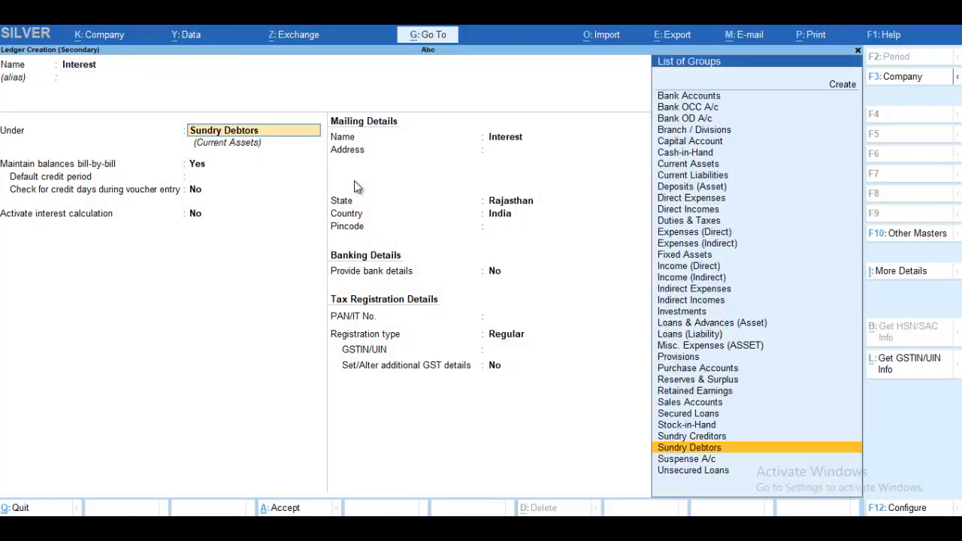
pyautogui.write('E')
pyautogui.press('Down')
pyautogui.press('Down')
pyautogui.press('Down')
pyautogui.press('Down')
pyautogui.press('Down')
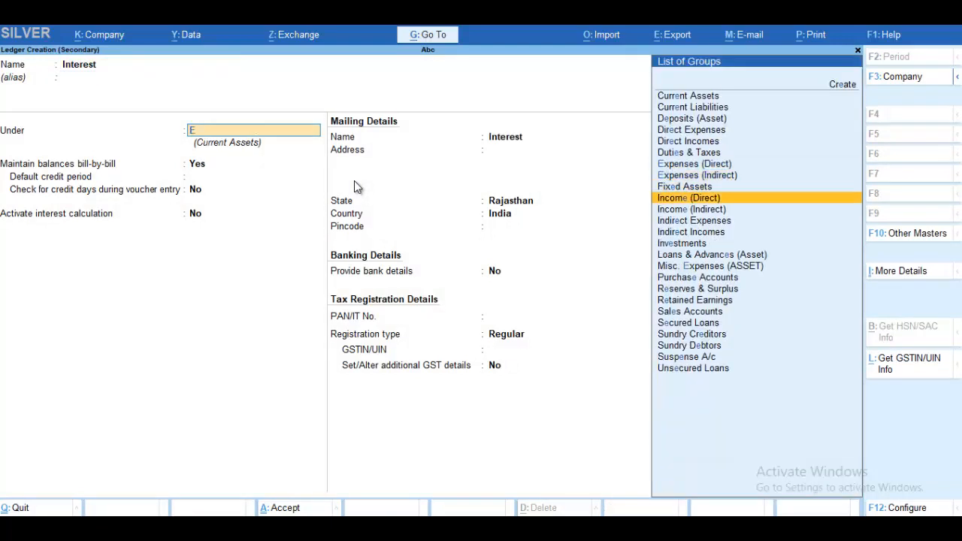
pyautogui.press('Return')
# Save the Interest ledger with its remaining default settings and accept the debit note without a narration
pyautogui.press('Return')
pyautogui.press('Return')
pyautogui.press('Return')
pyautogui.press('Return')
pyautogui.press('Return')
pyautogui.press('Return')
pyautogui.press('Return')
pyautogui.press('Return')
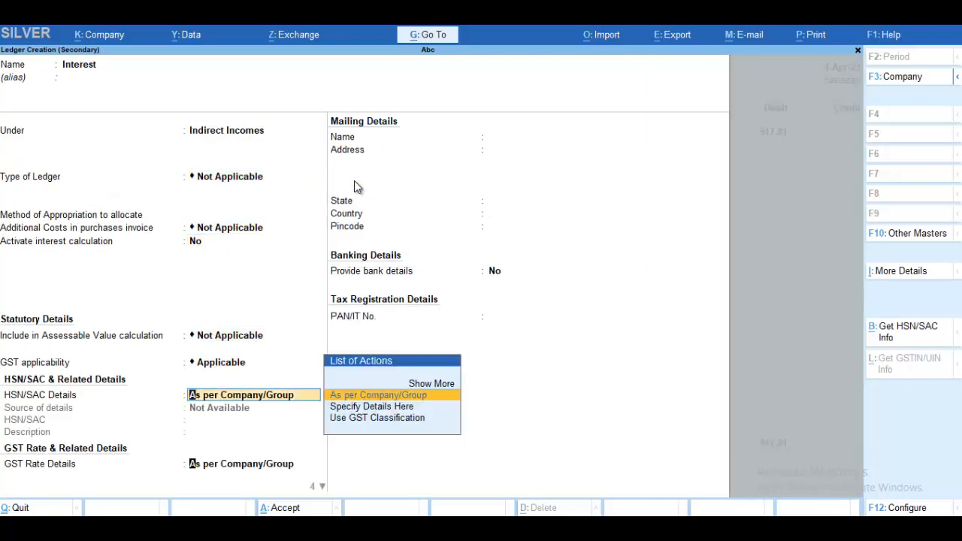
pyautogui.press('Return')
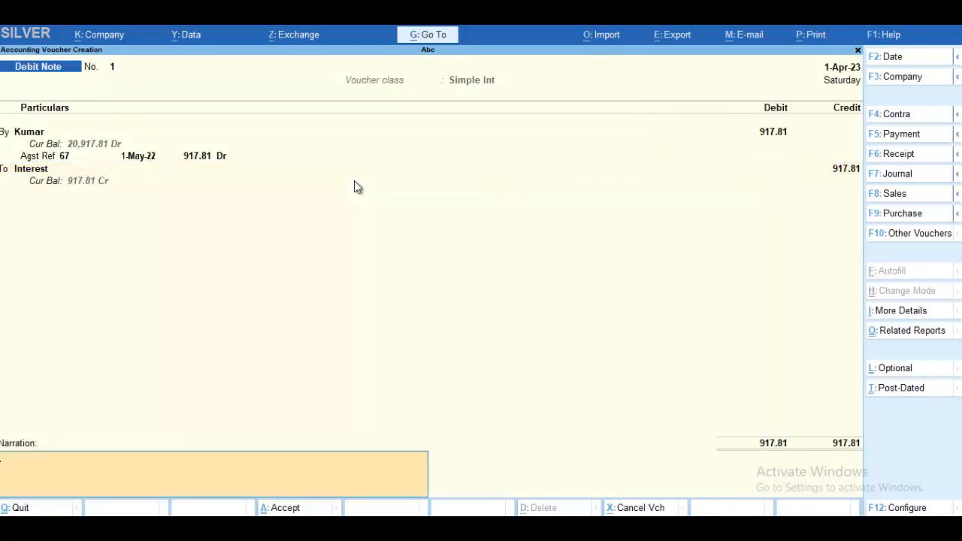
pyautogui.press('Return')
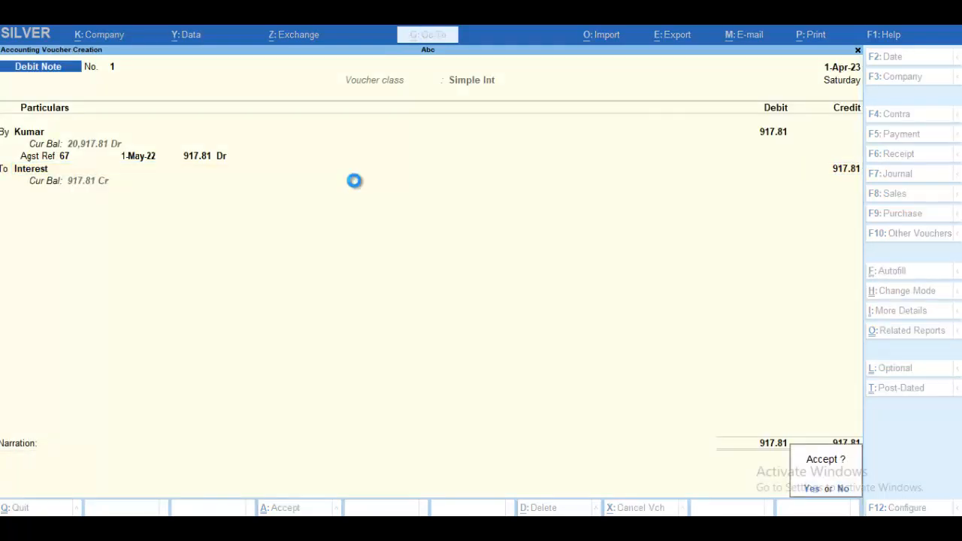
pyautogui.press('Return')
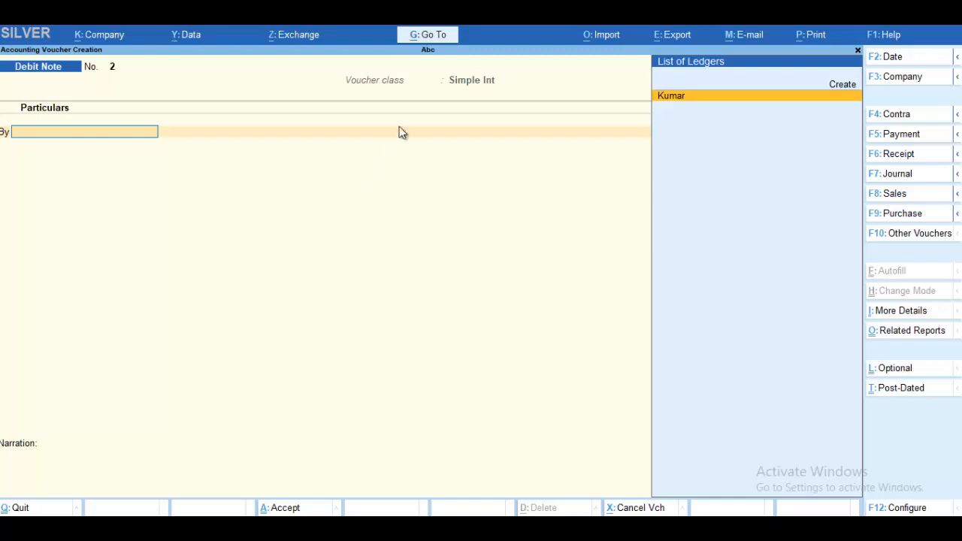
# Start a Receipt voucher crediting the sundry debtor's ledger with 20,917.81, allocated as Agst Ref to bill 67
pyautogui.click(896, 154)
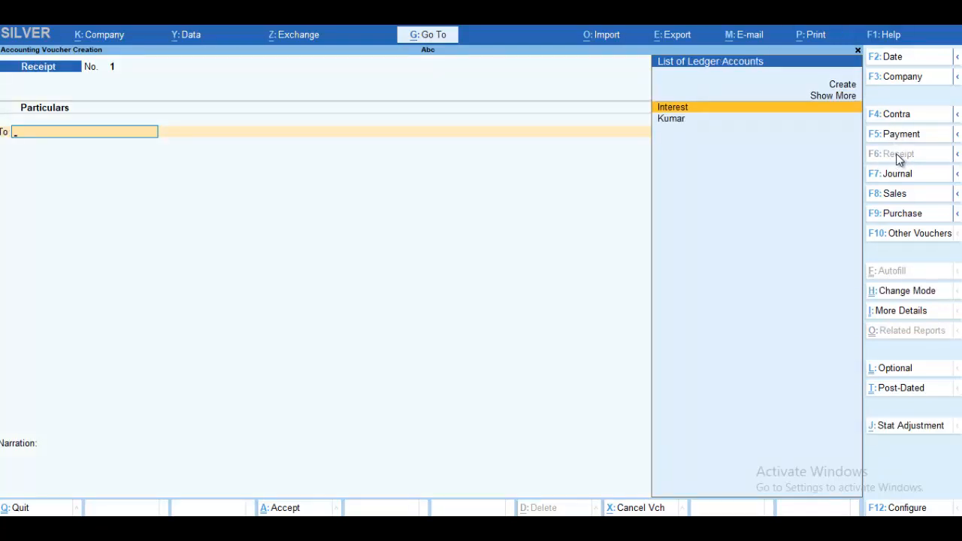
pyautogui.press('Down')
pyautogui.press('Return')
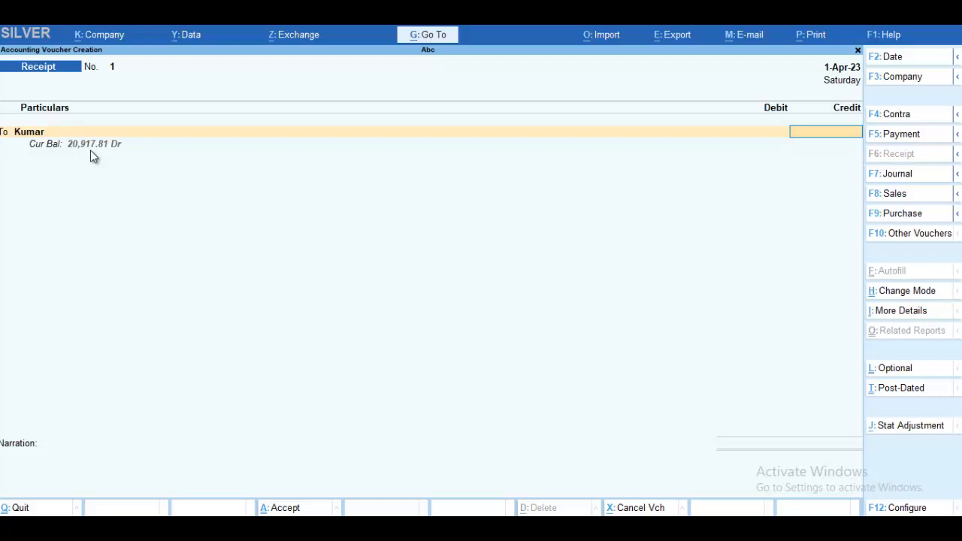
pyautogui.write('20917.81')
pyautogui.press('Return')
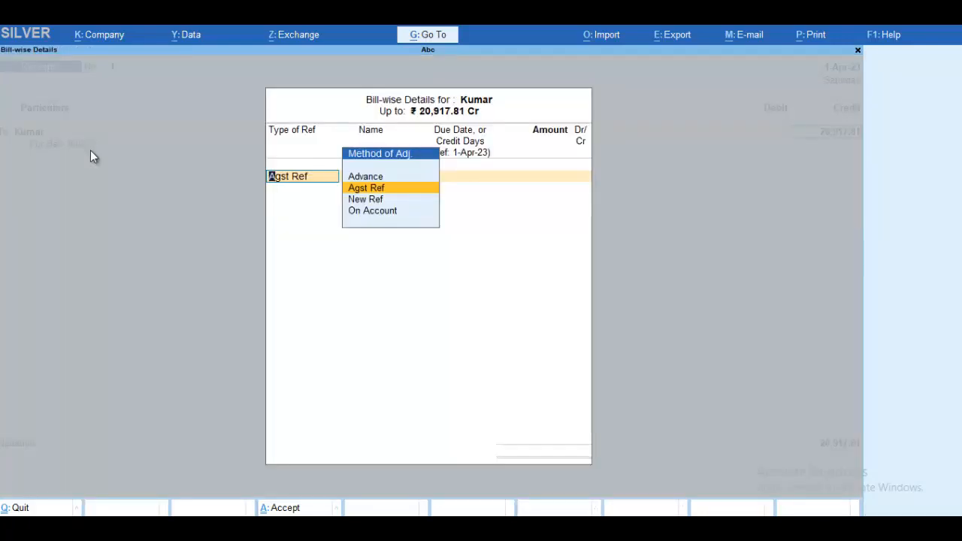
pyautogui.press('Return')
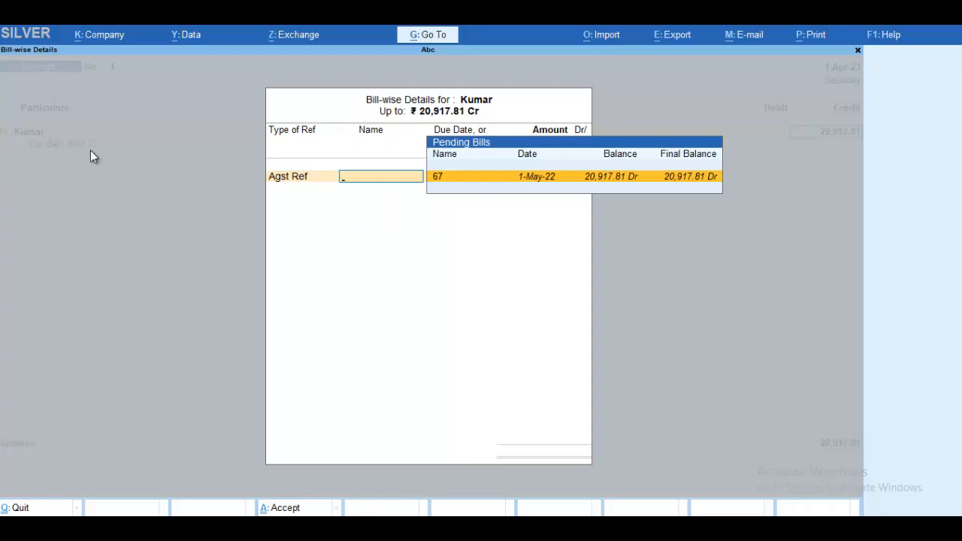
pyautogui.press('Return')
pyautogui.press('Return')
pyautogui.press('Return')
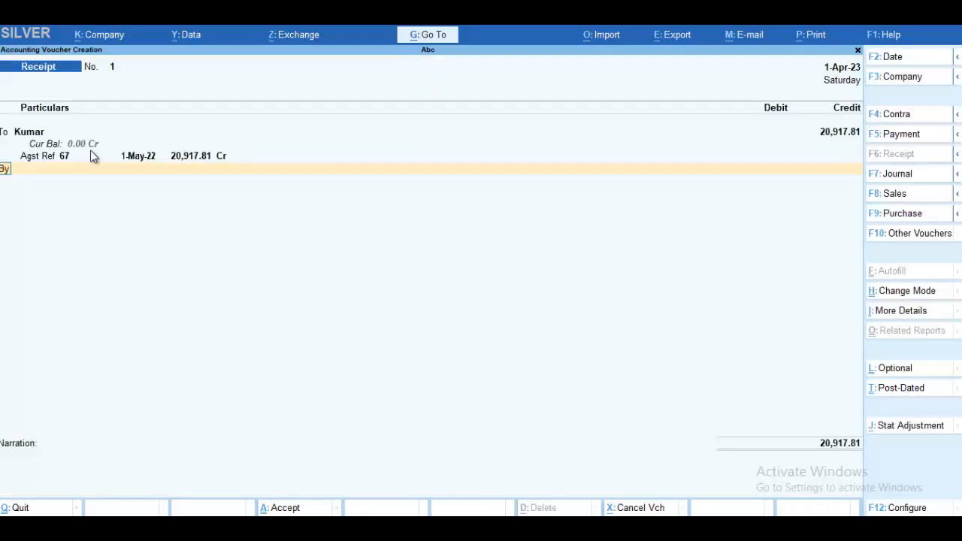
# Debit the full receipt amount to Cash, save the voucher without a narration, and leave voucher entry
pyautogui.press('Return')
pyautogui.press('Return')
pyautogui.press('Return')
pyautogui.press('Return')
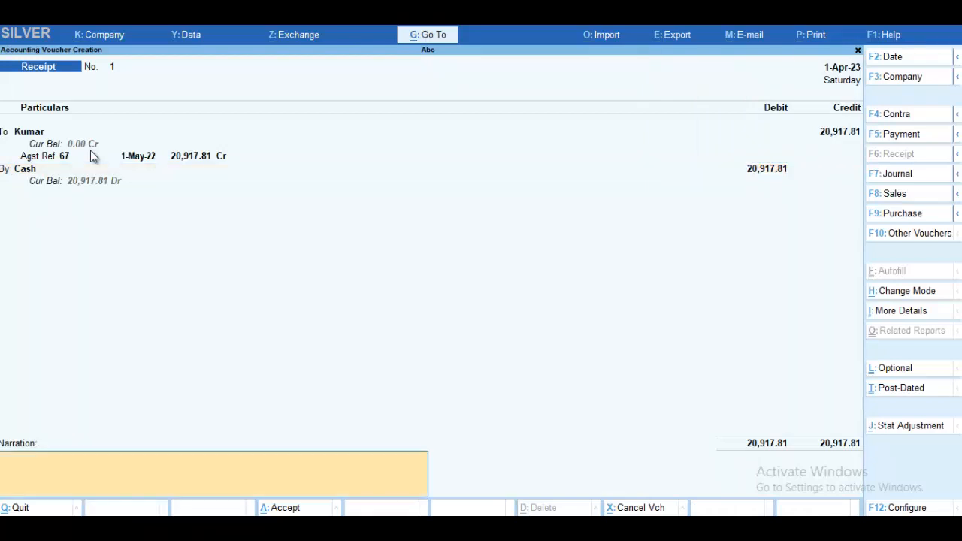
pyautogui.press('Return')
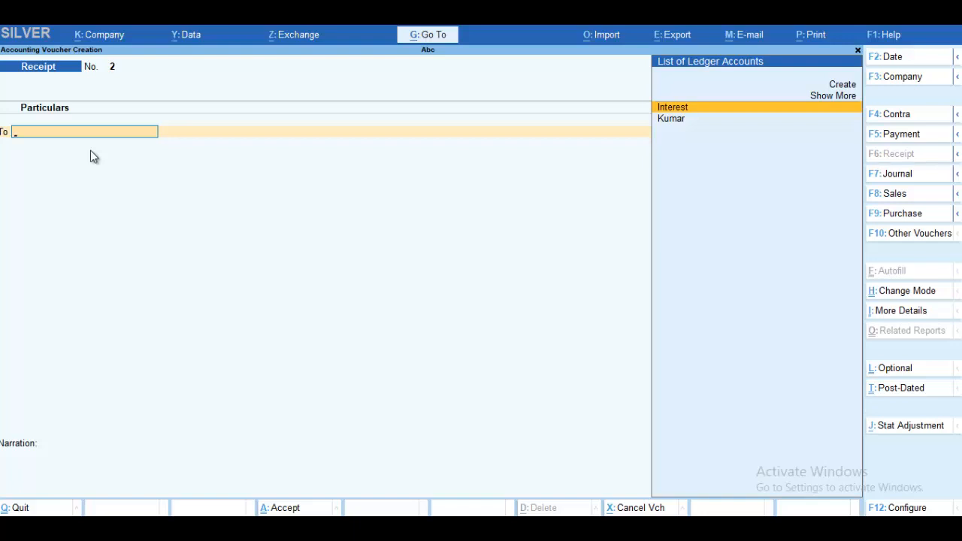
pyautogui.press('Escape')
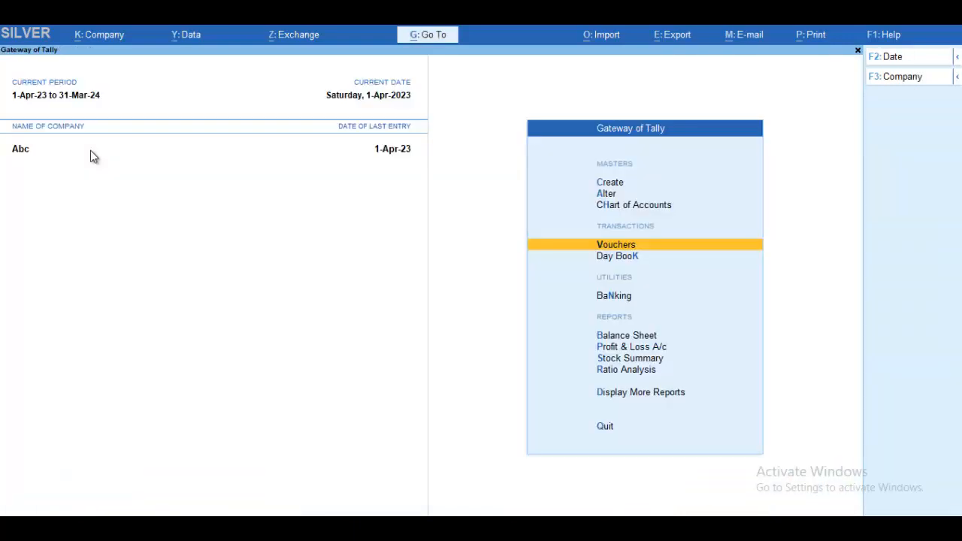